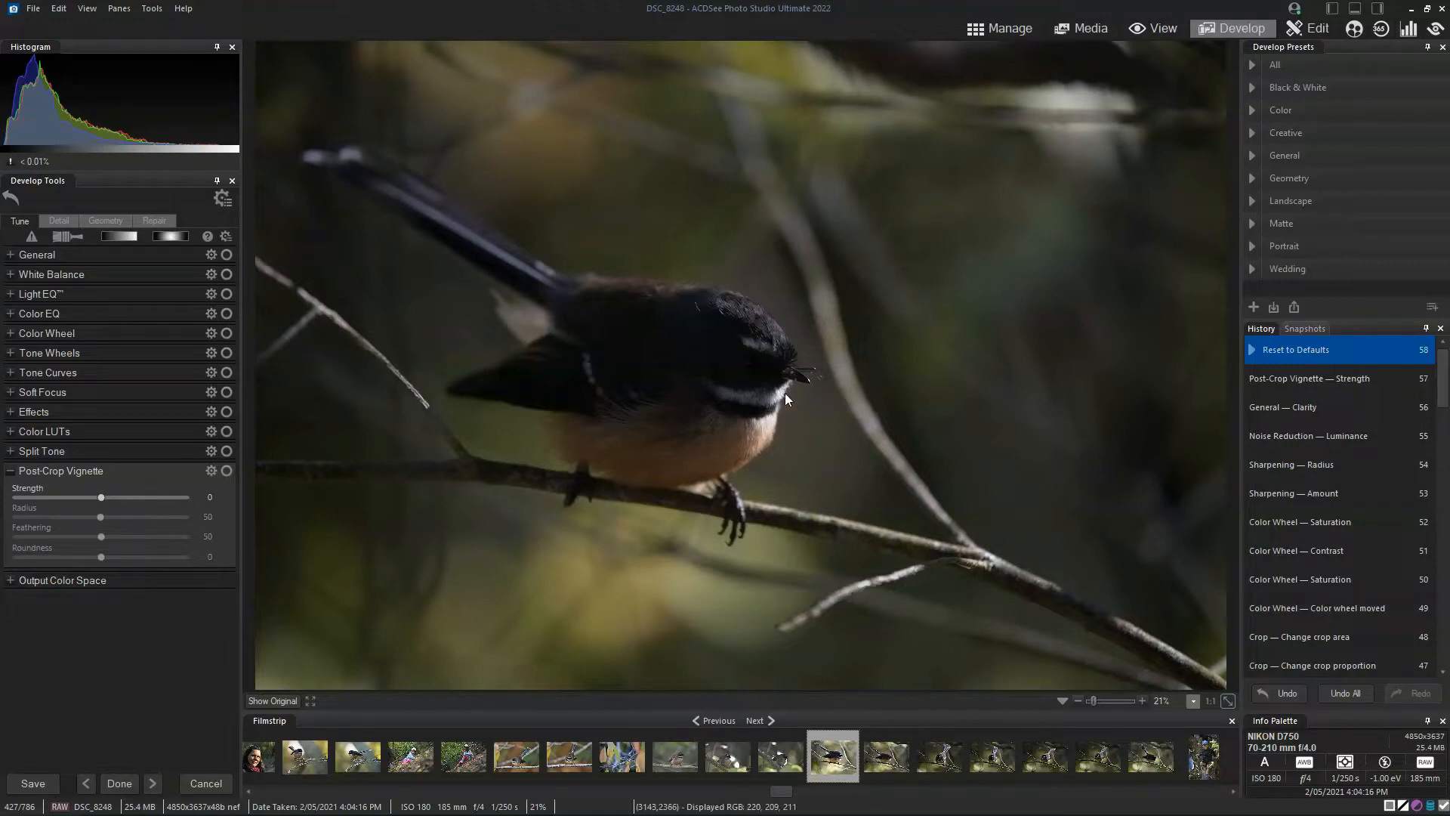
Step: Raise the photo's exposure to +1.80 eV and set Highlights to 71 in the General adjustments
click(45, 256)
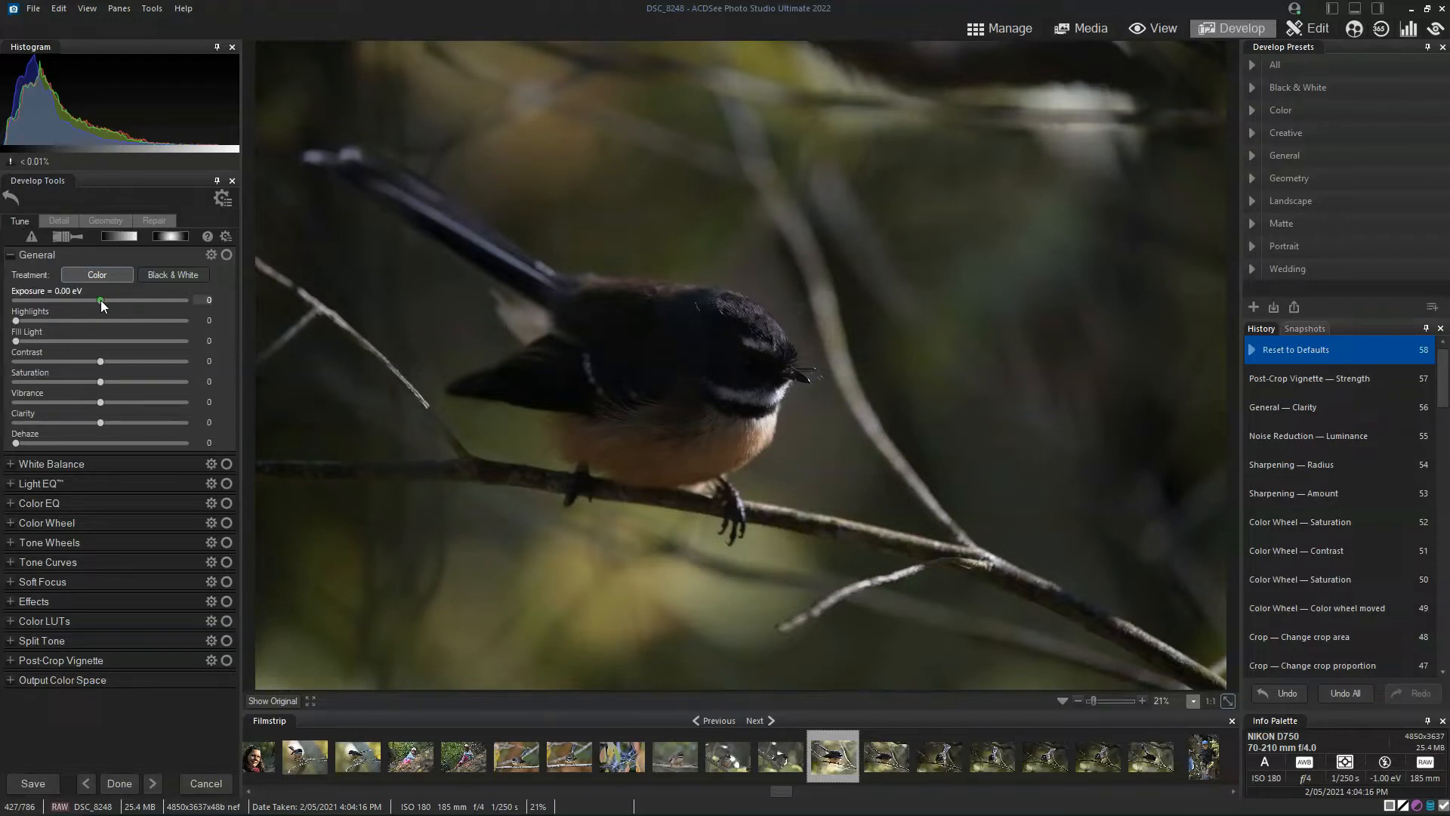
drag(102, 300, 176, 284)
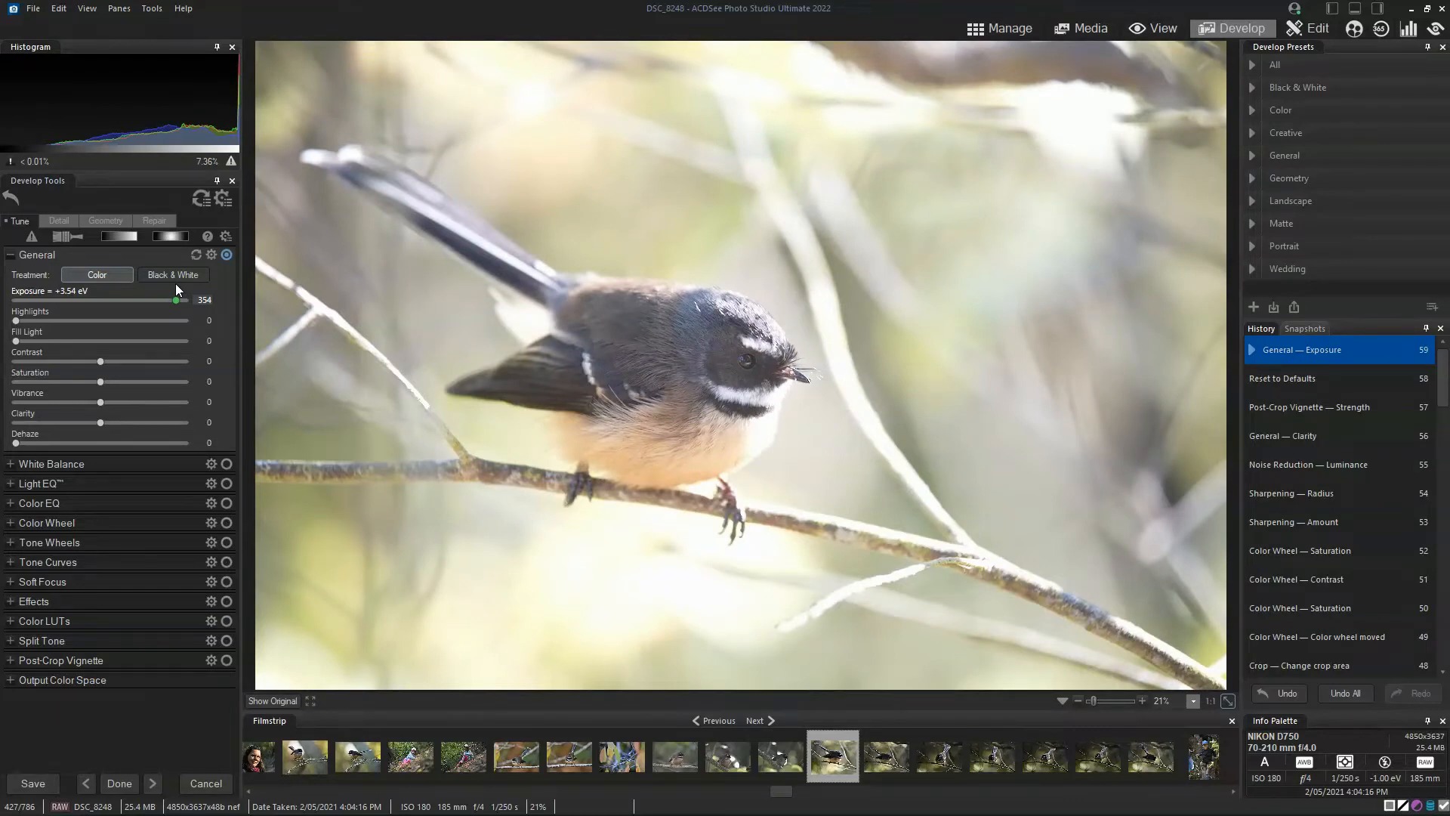
drag(173, 284, 138, 298)
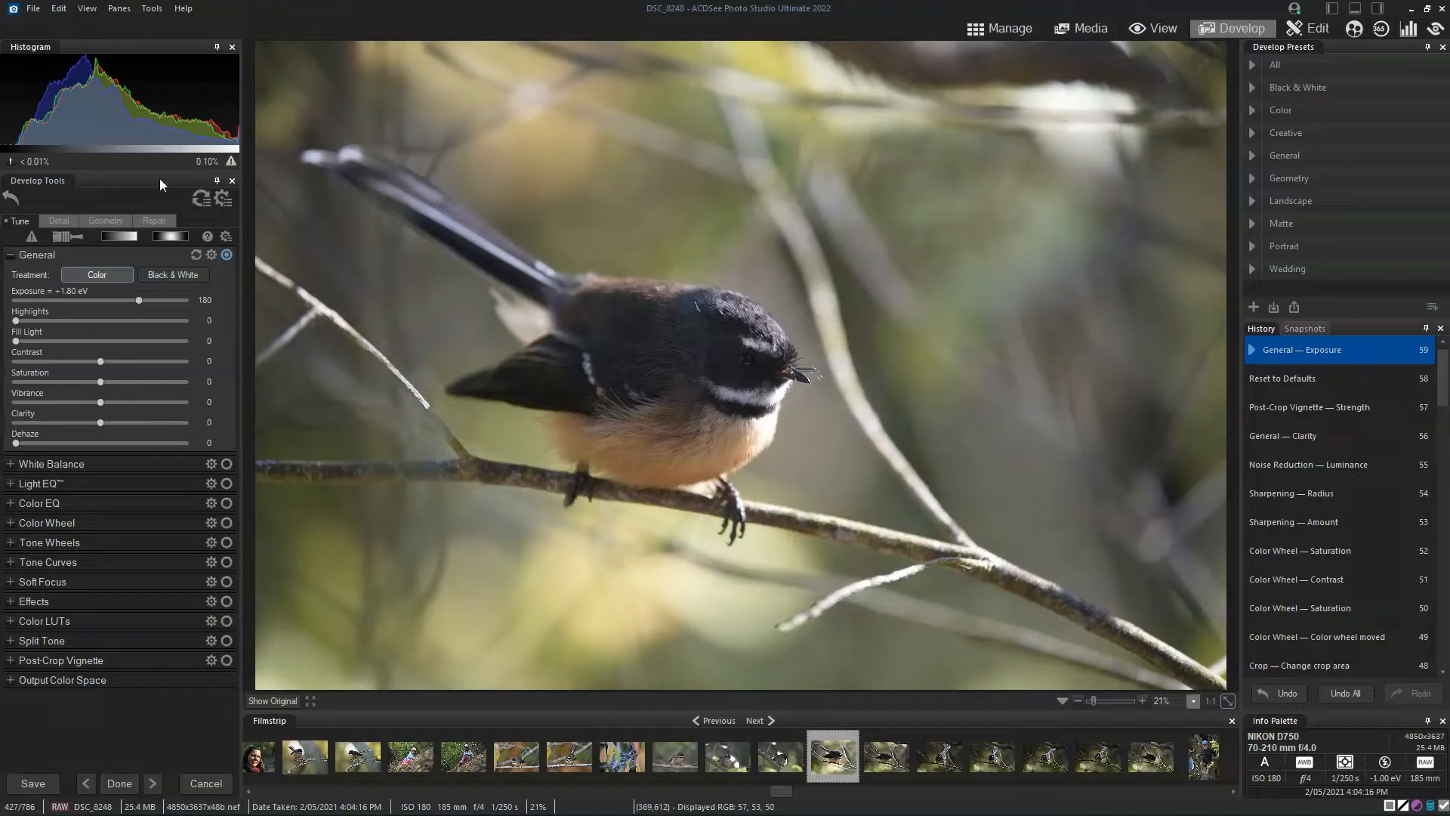
drag(17, 320, 76, 307)
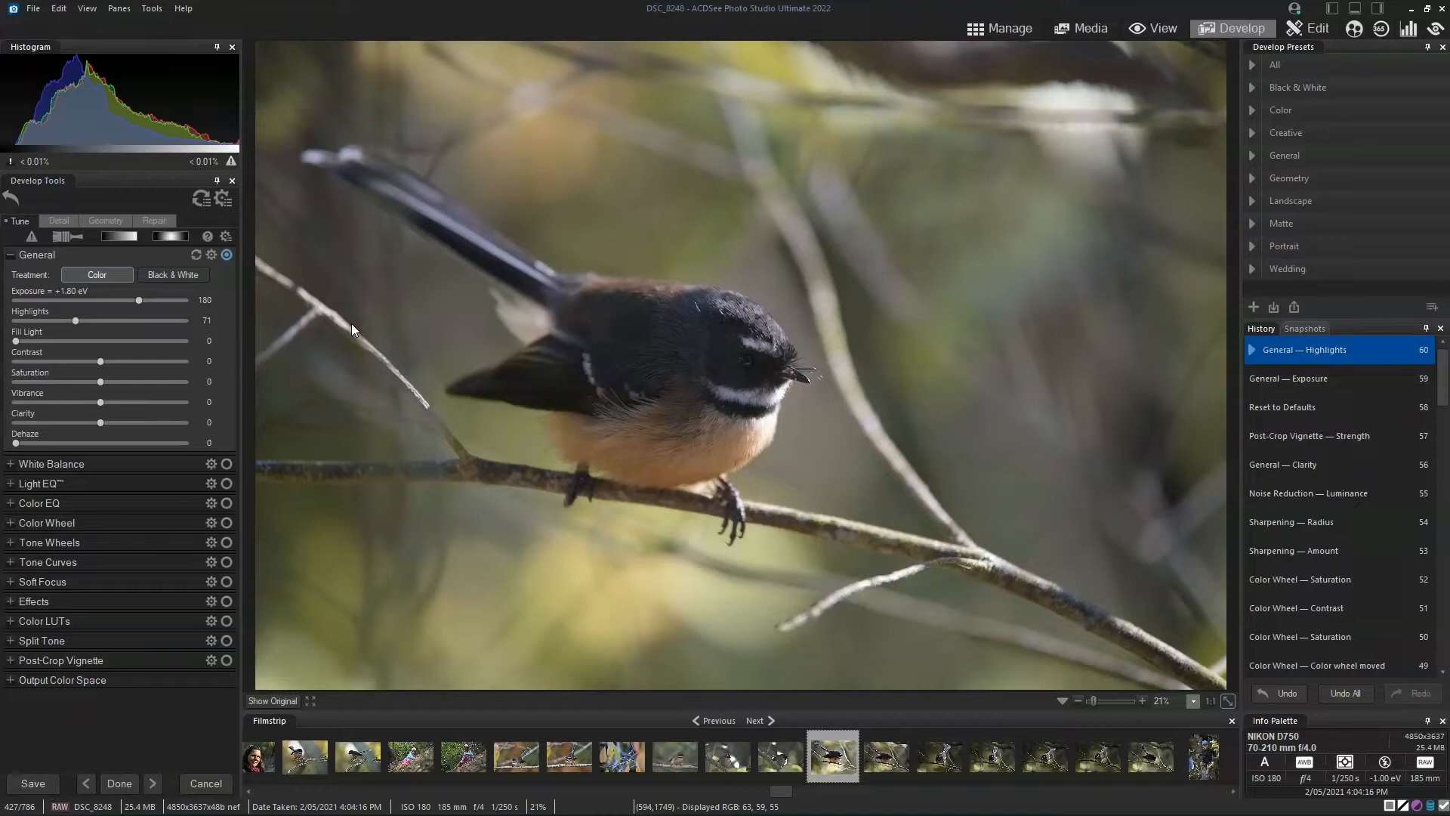
Step: Shape the RGB tone curve into a gentle S with three points, lowering shadows and raising highlights, and compare the result with the original
click(25, 564)
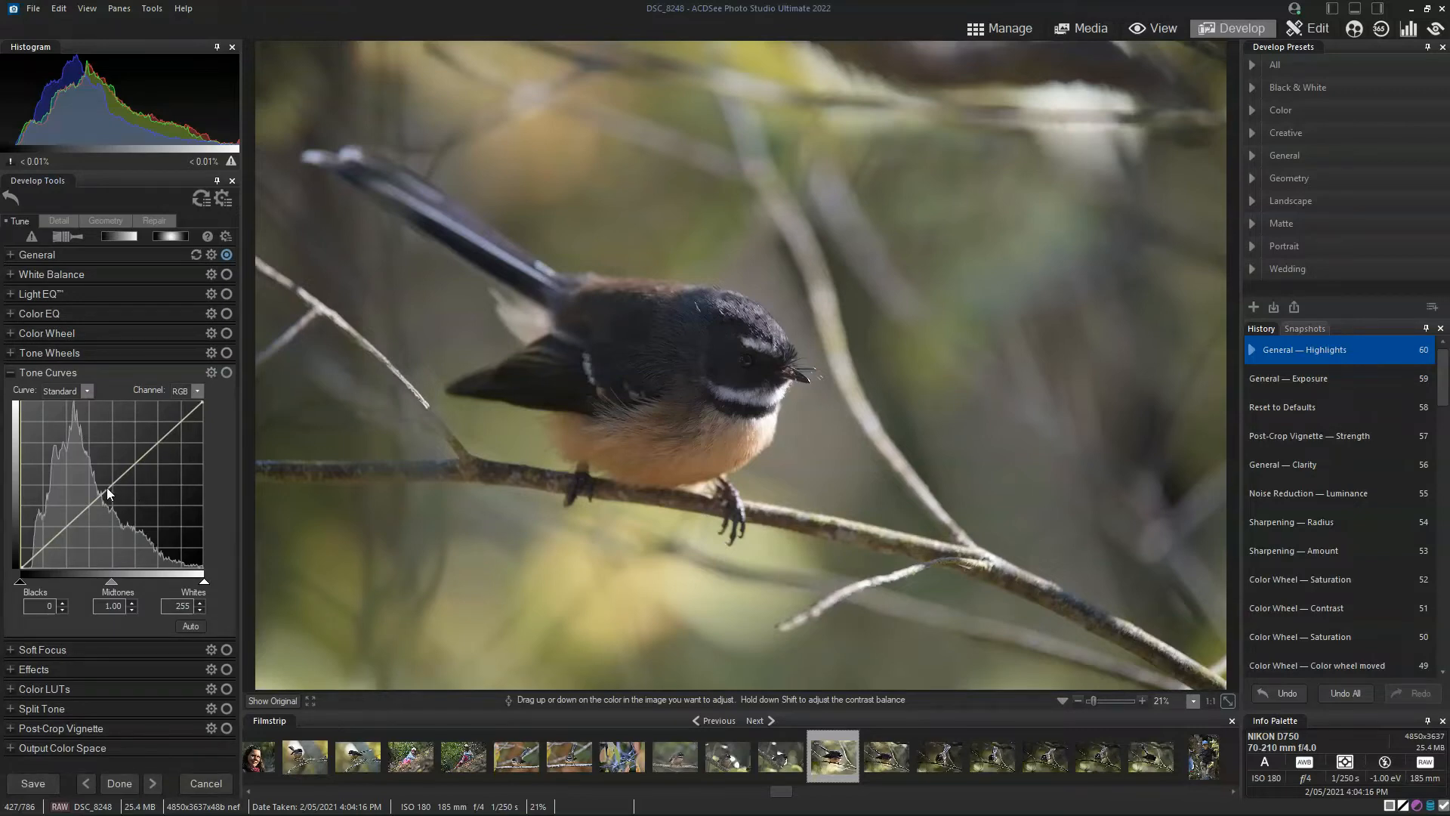
click(106, 487)
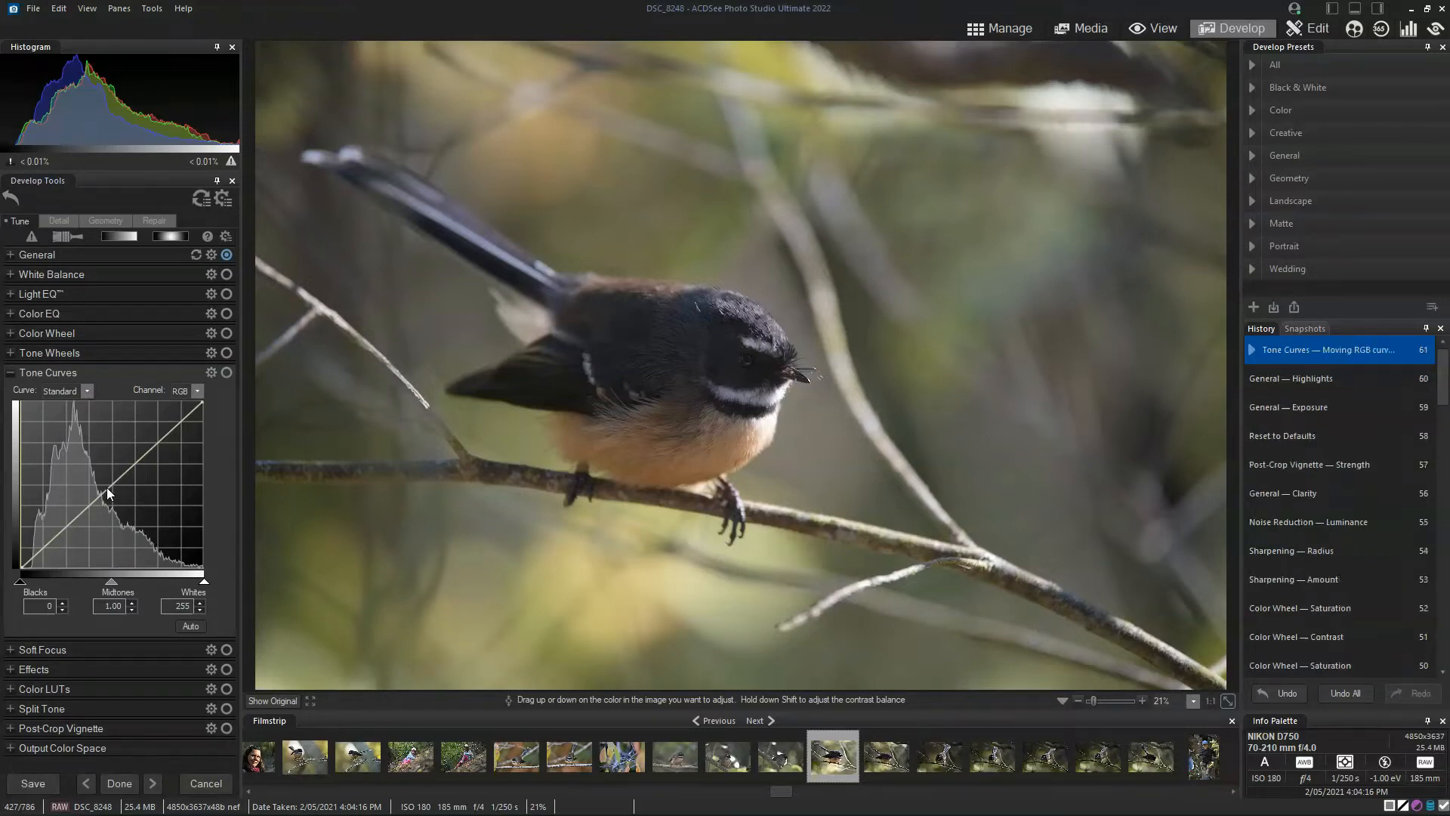
click(153, 444)
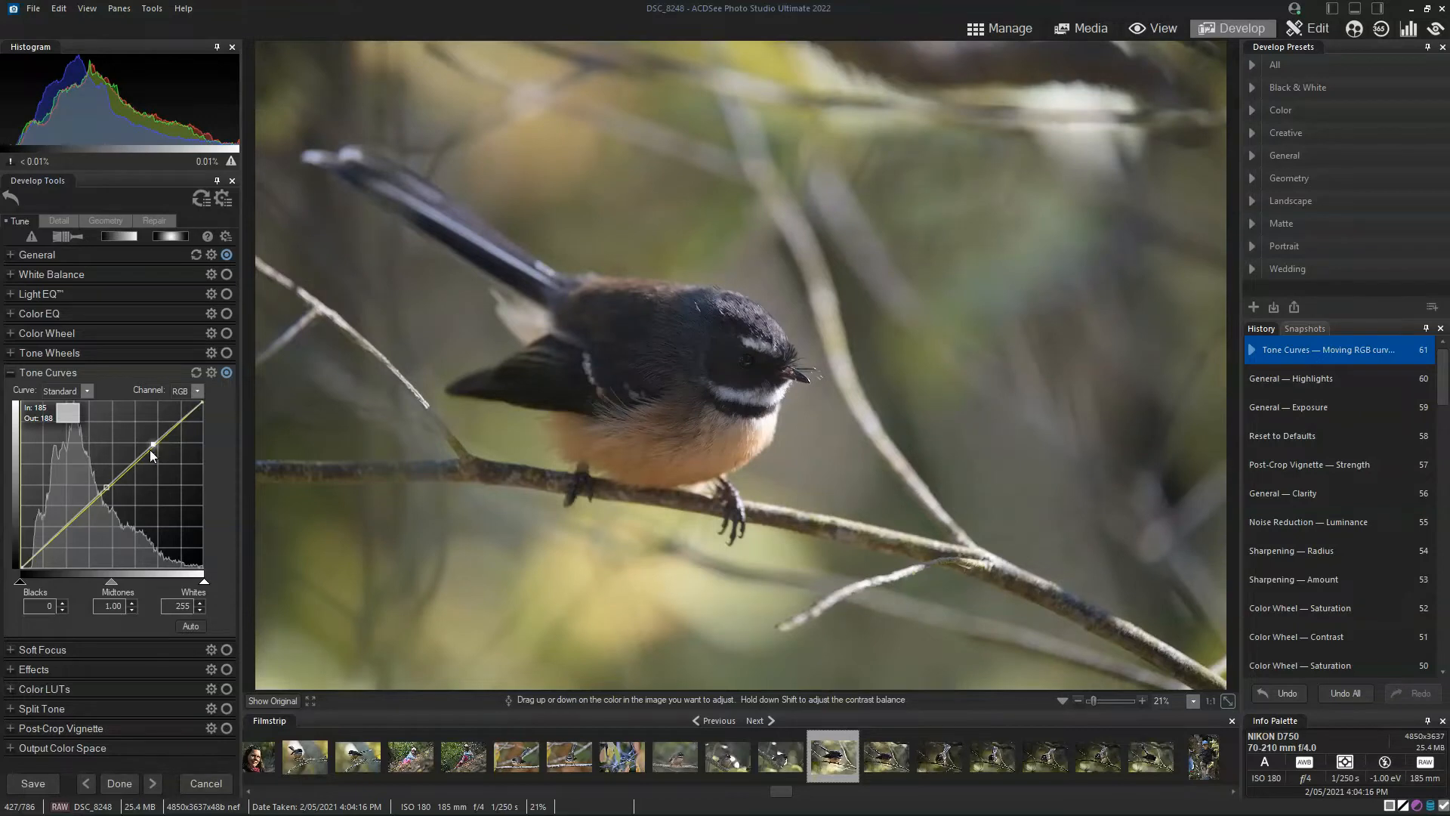
click(60, 529)
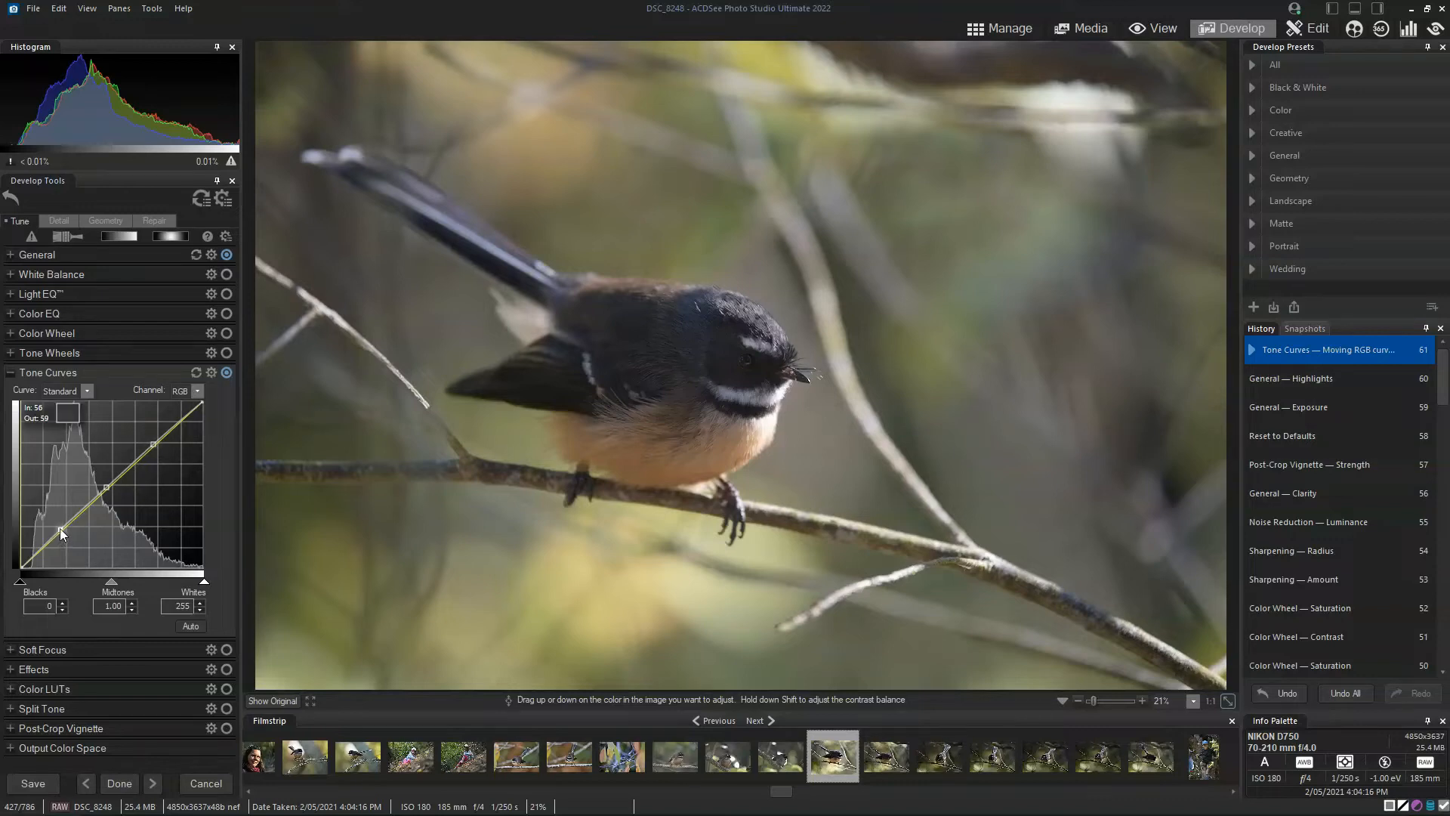
drag(59, 530, 56, 543)
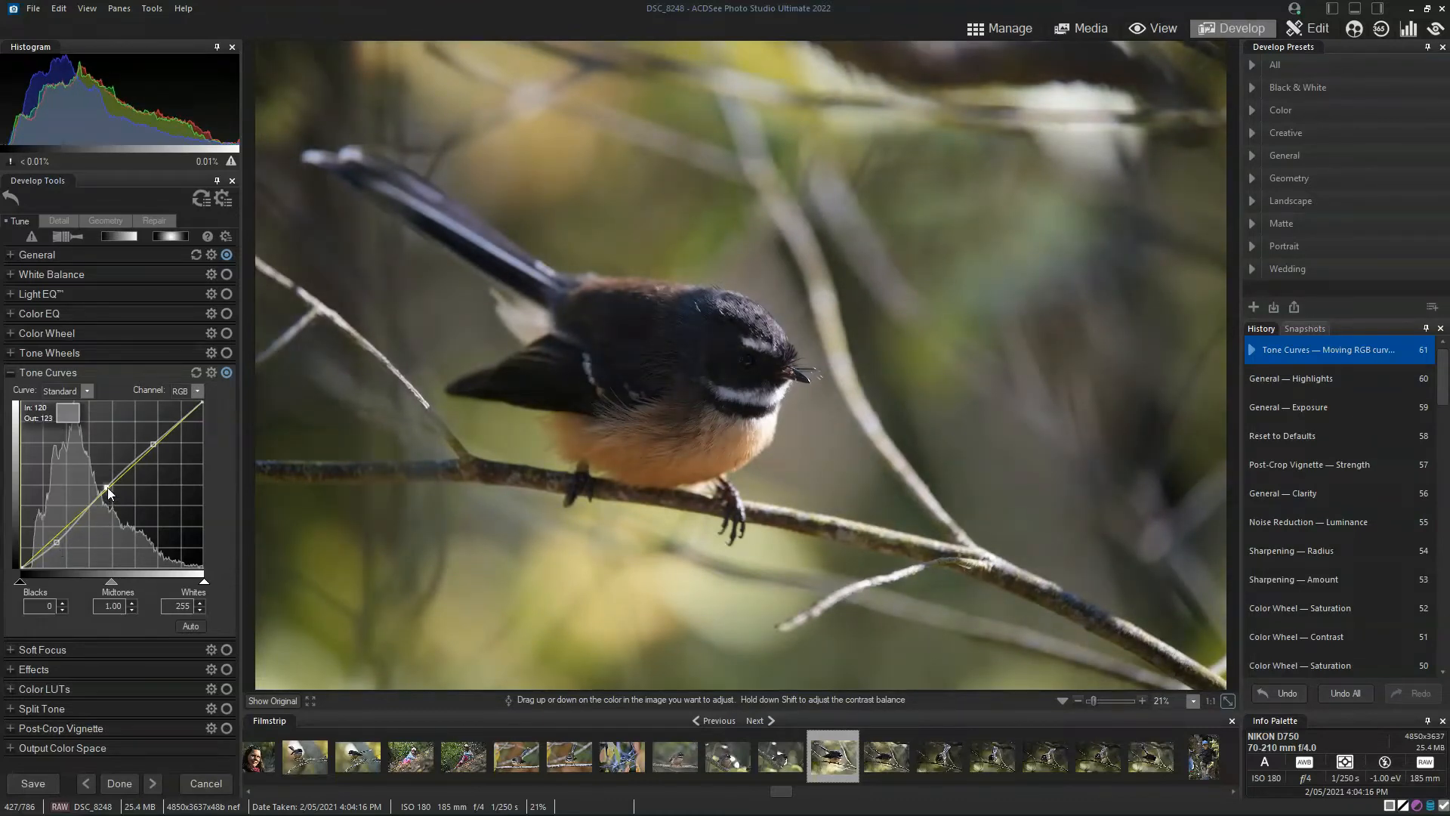
drag(108, 488, 103, 487)
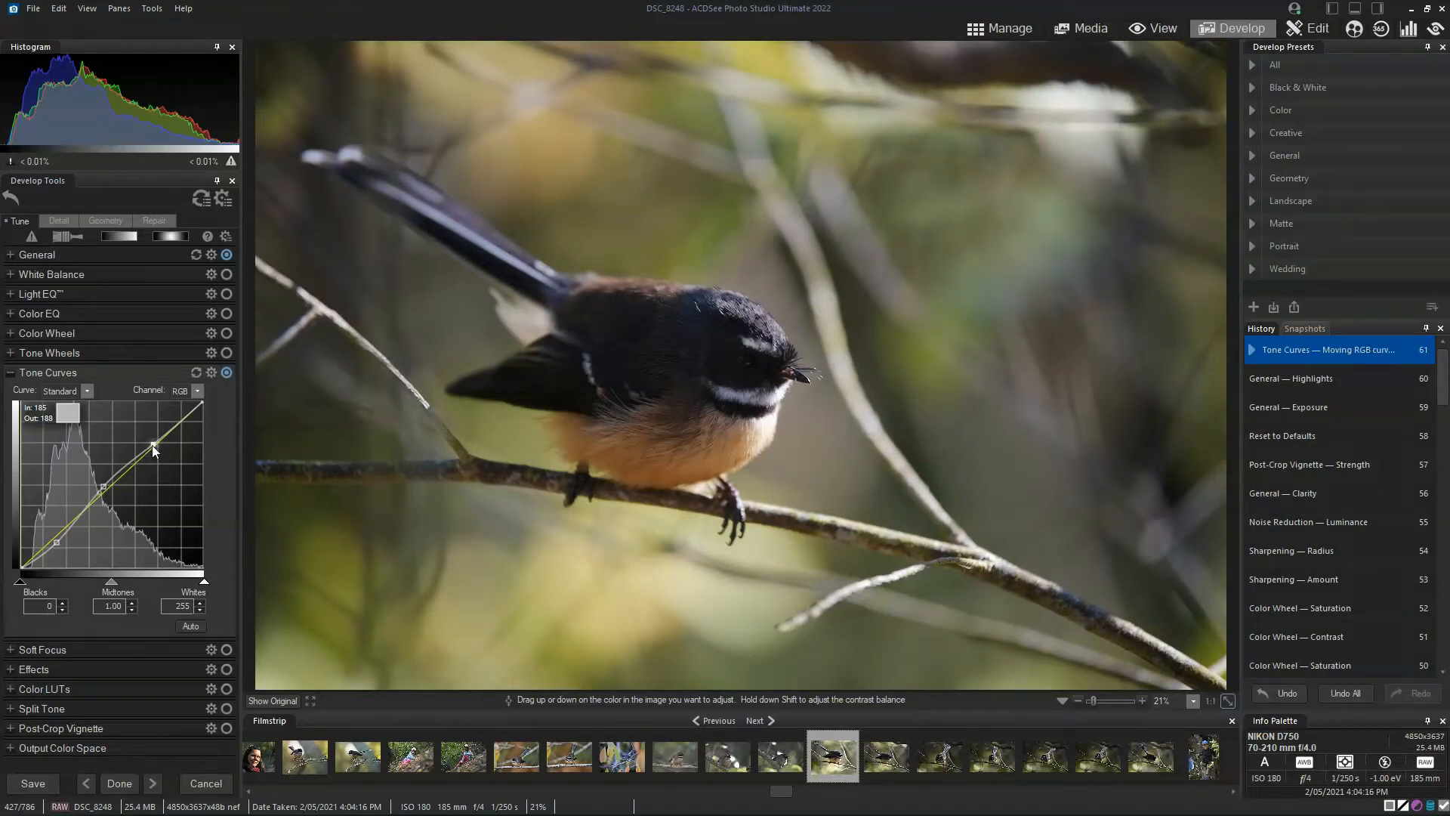
drag(153, 446, 148, 438)
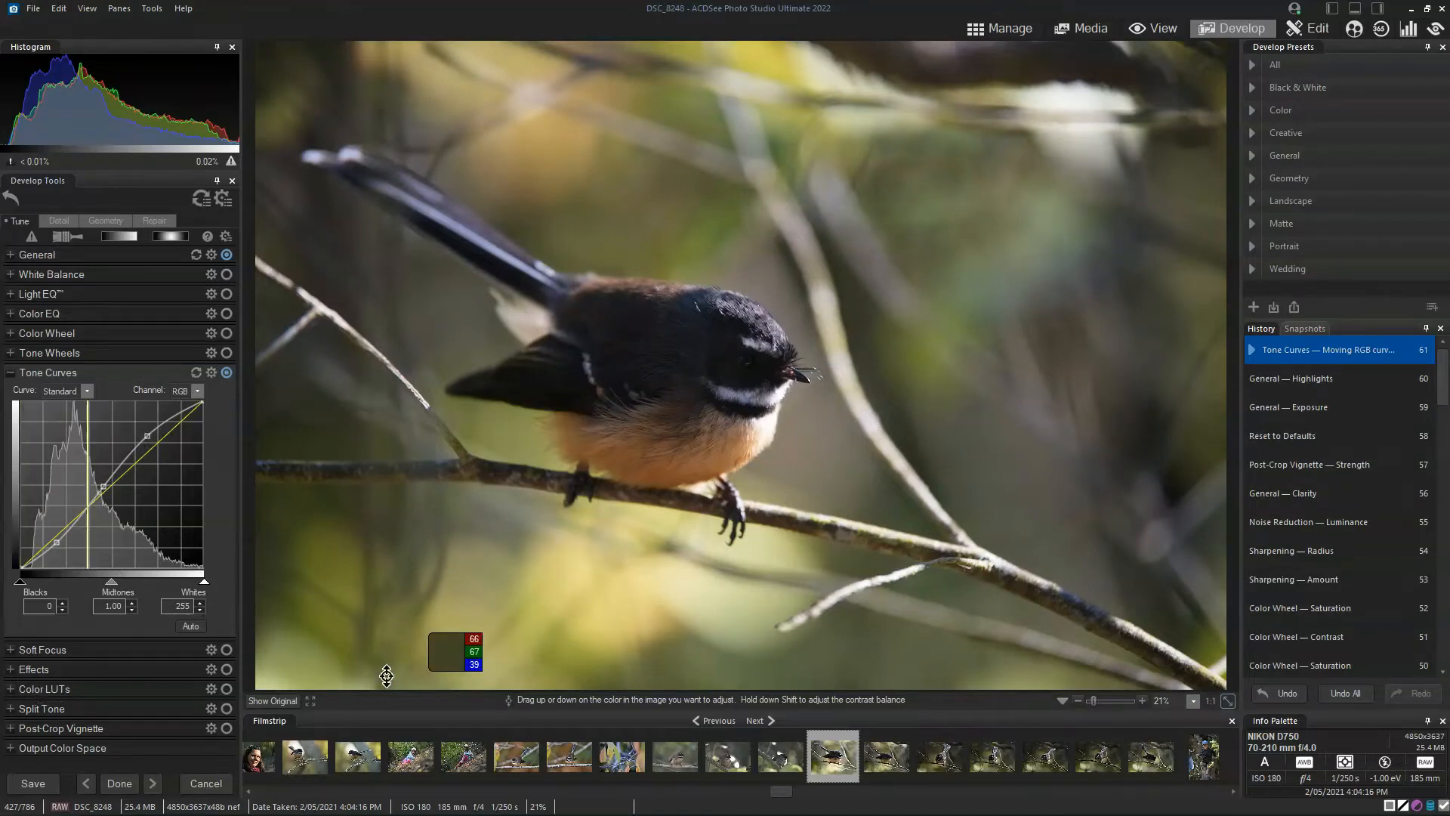
click(281, 705)
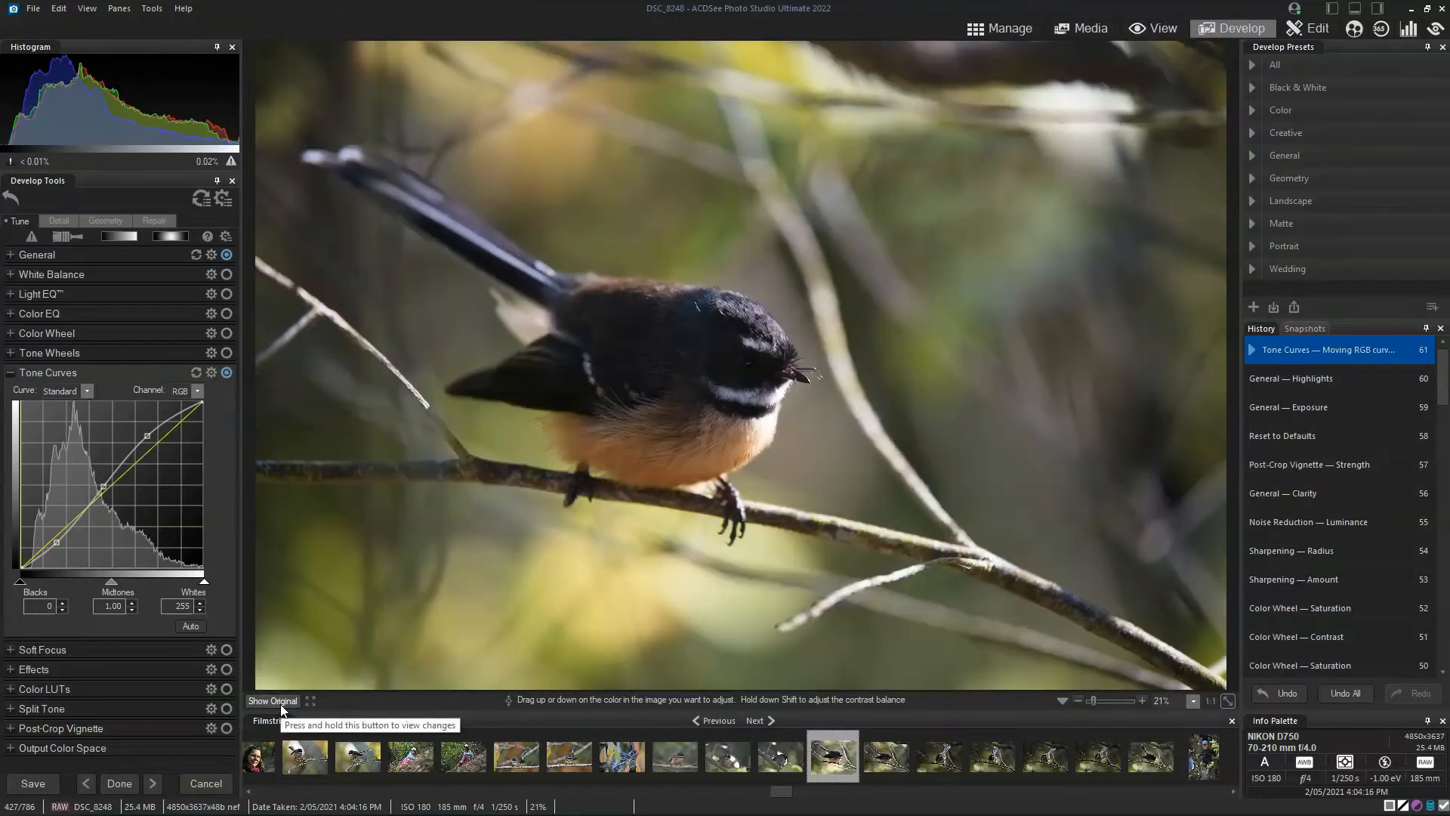
click(280, 704)
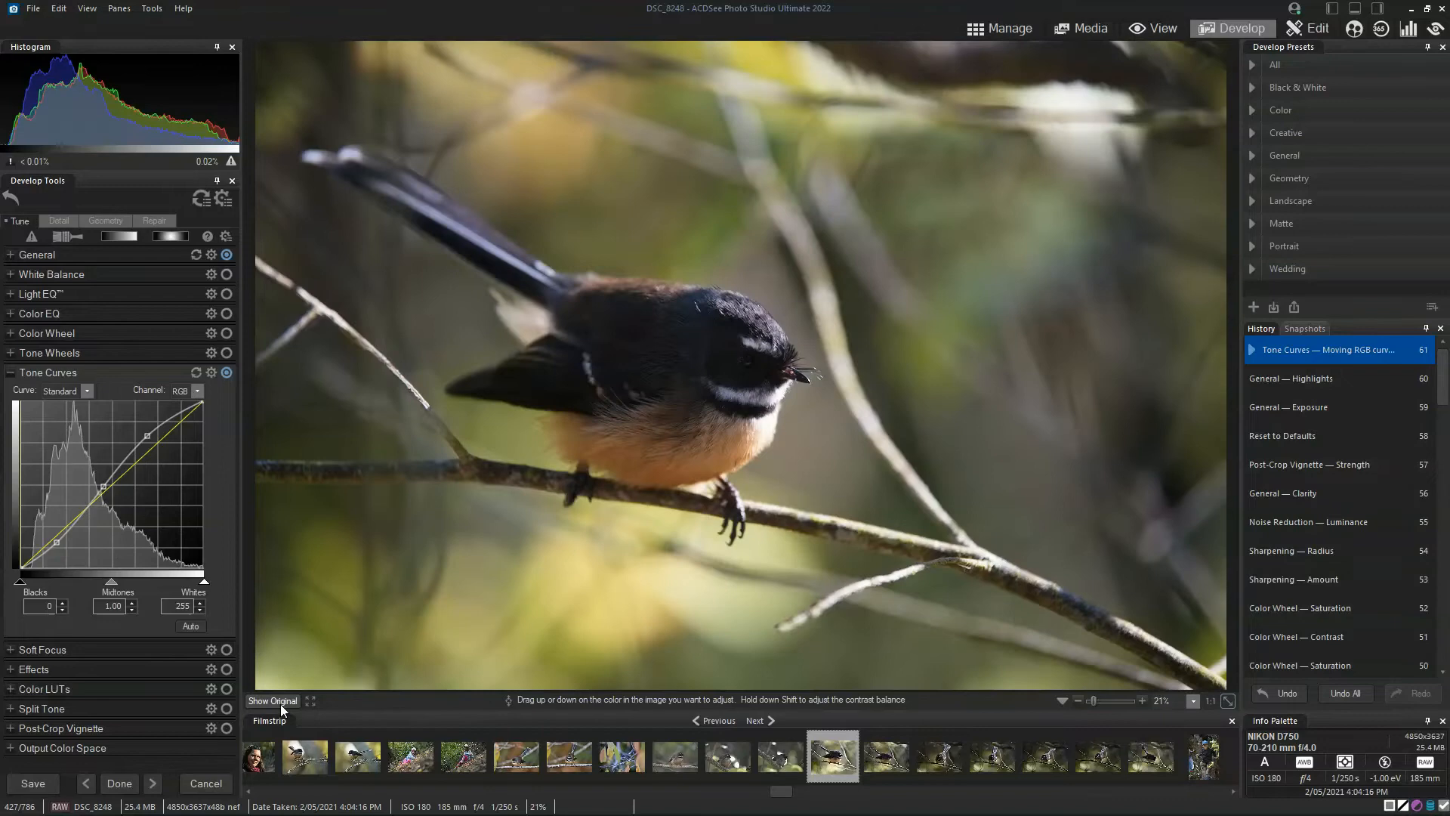
click(279, 704)
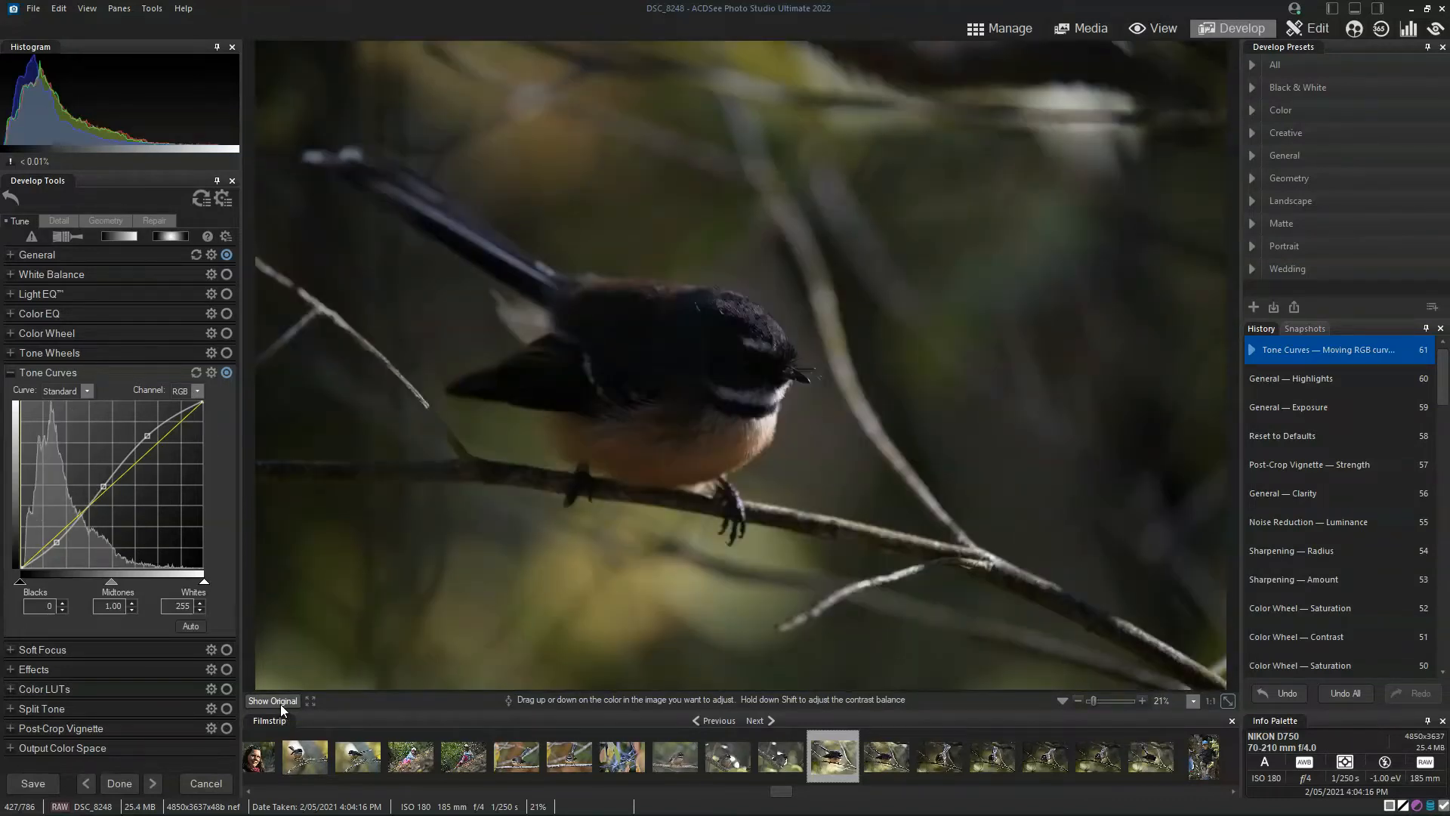
click(279, 703)
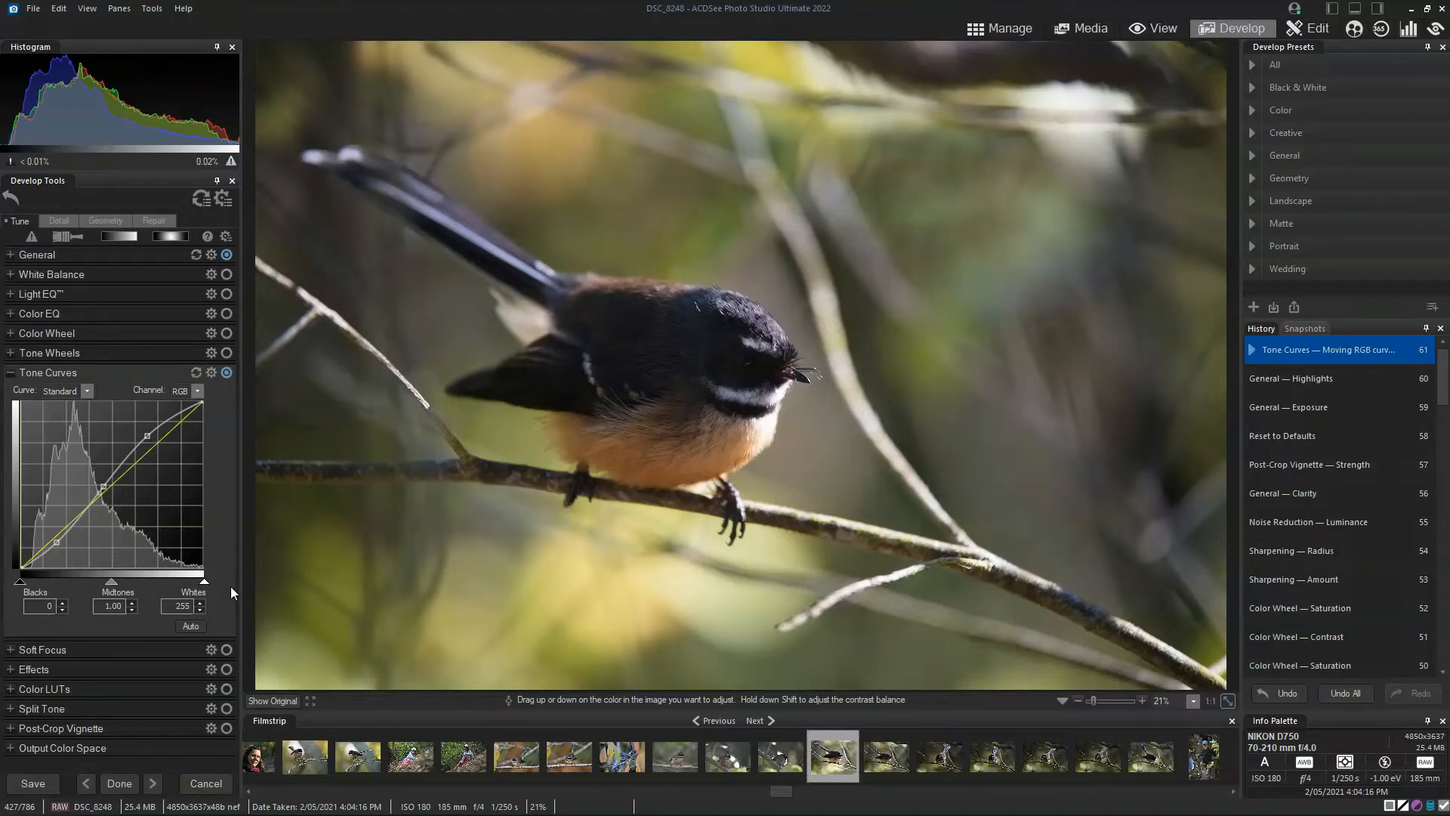
Step: Crop the photo around the bird at a 2 x 3 proportion, about 4482 x 2988 pixels, trimming the surrounding branches and background
click(102, 220)
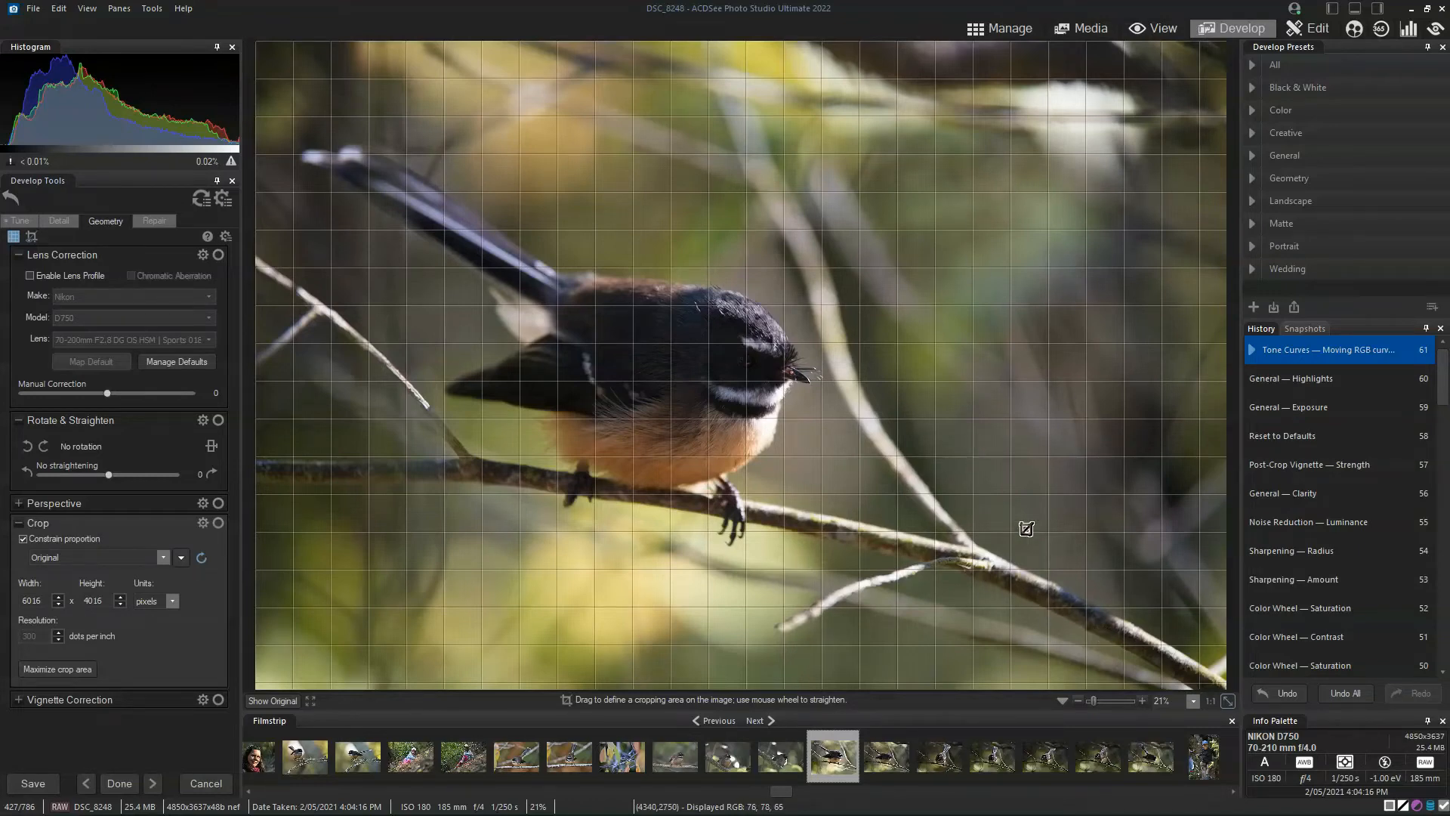
click(112, 555)
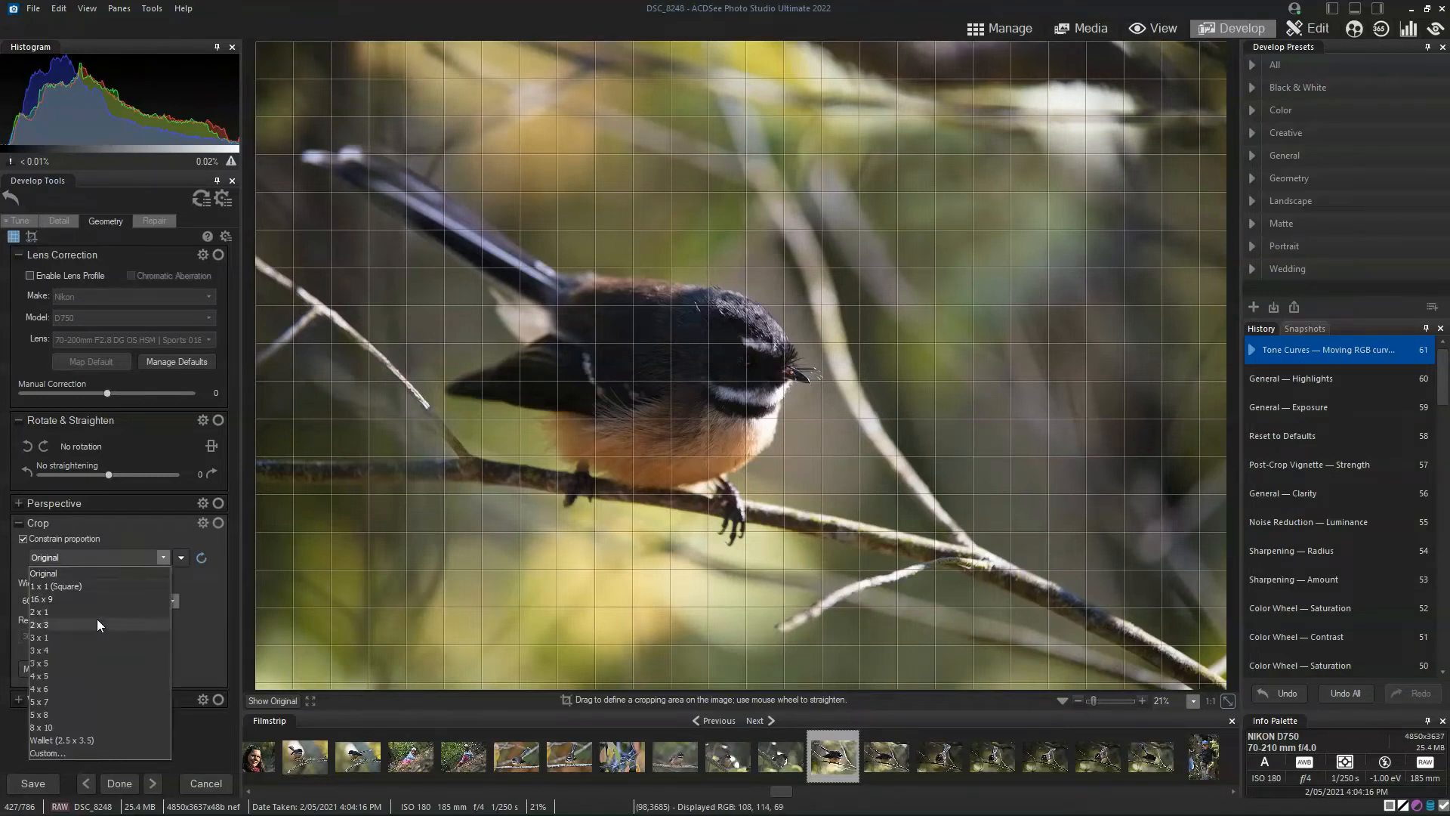
click(96, 624)
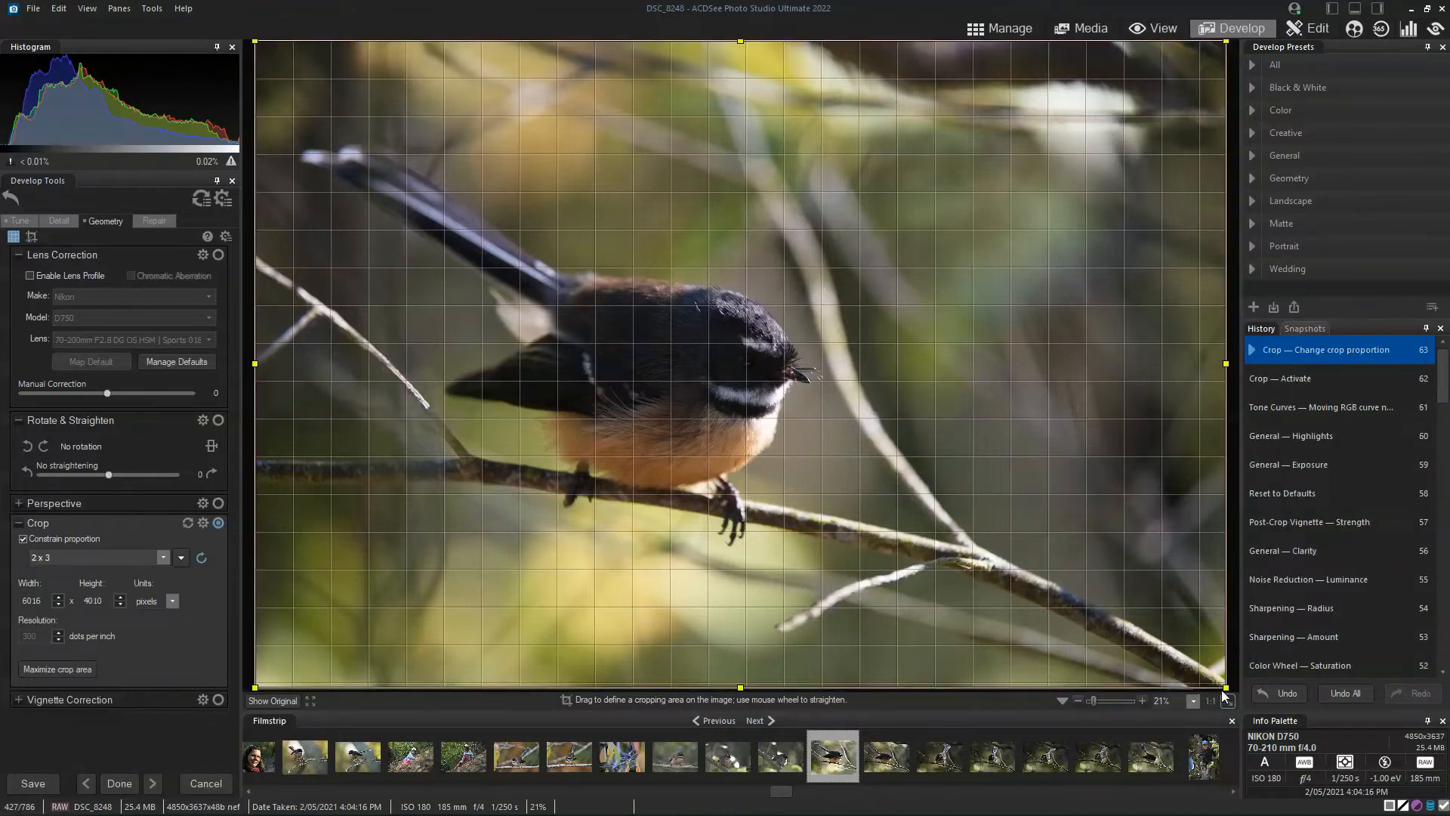
drag(1226, 690, 1004, 589)
drag(723, 406, 723, 491)
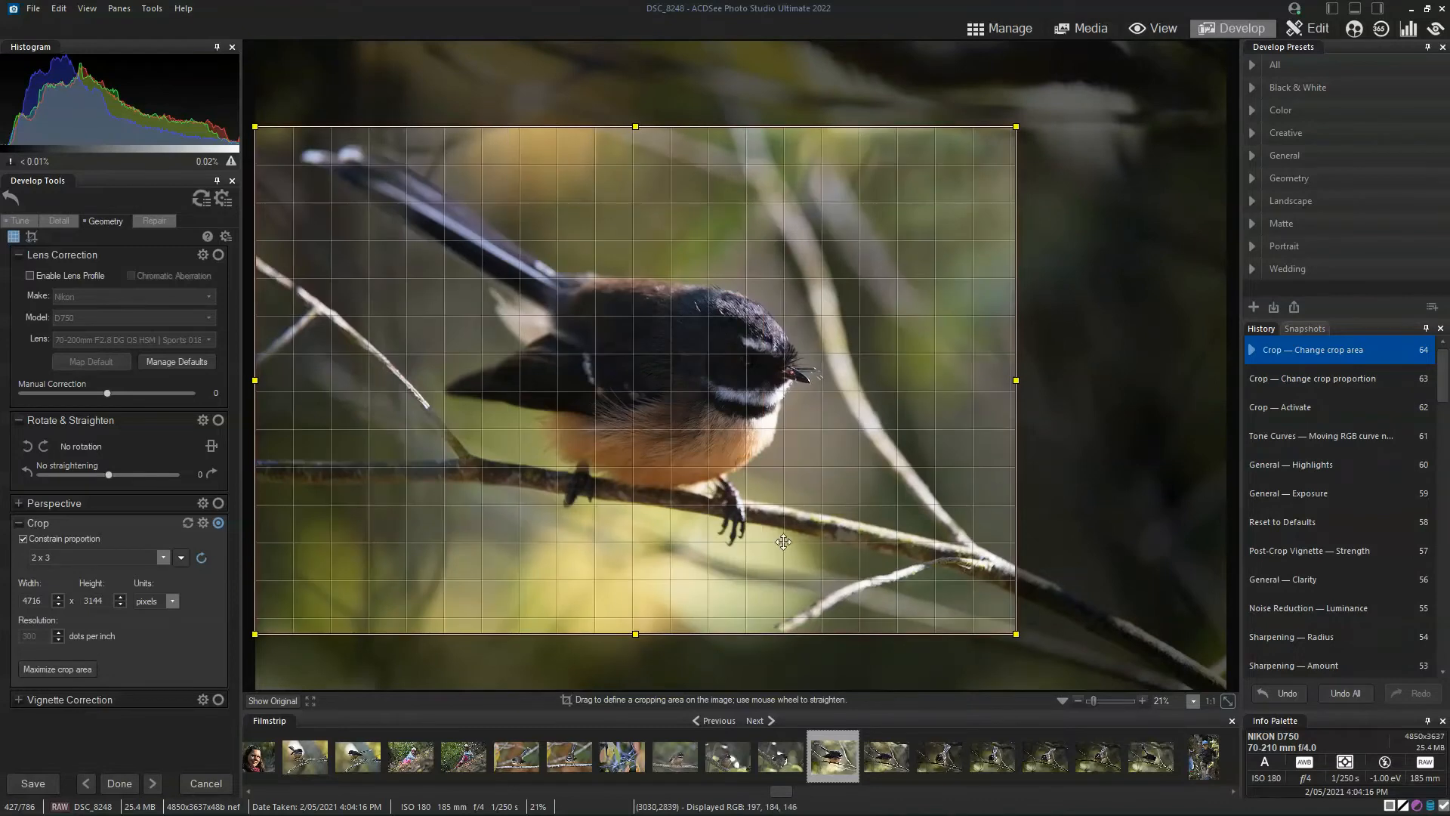
drag(1016, 634, 978, 611)
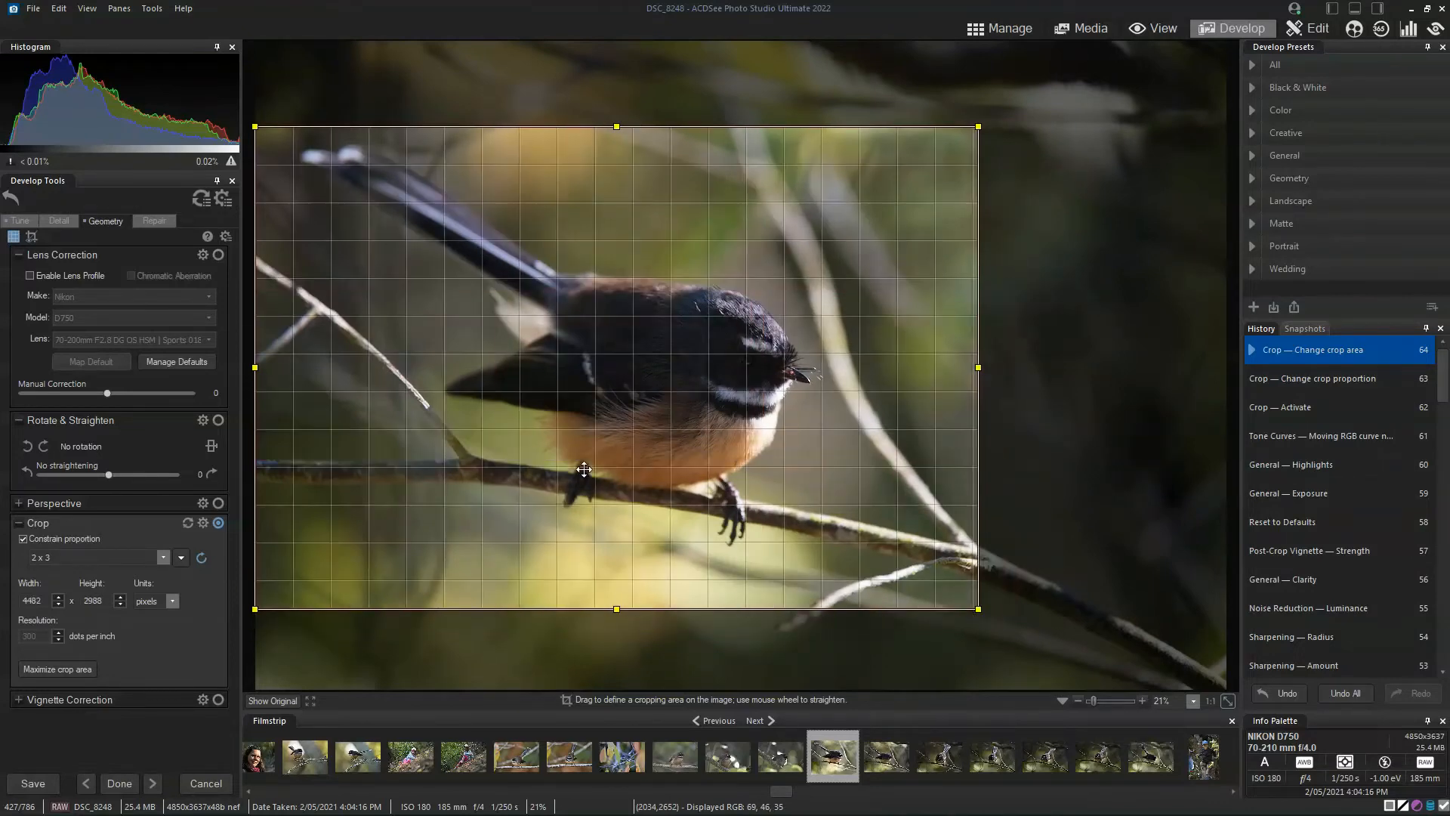
drag(584, 469, 597, 459)
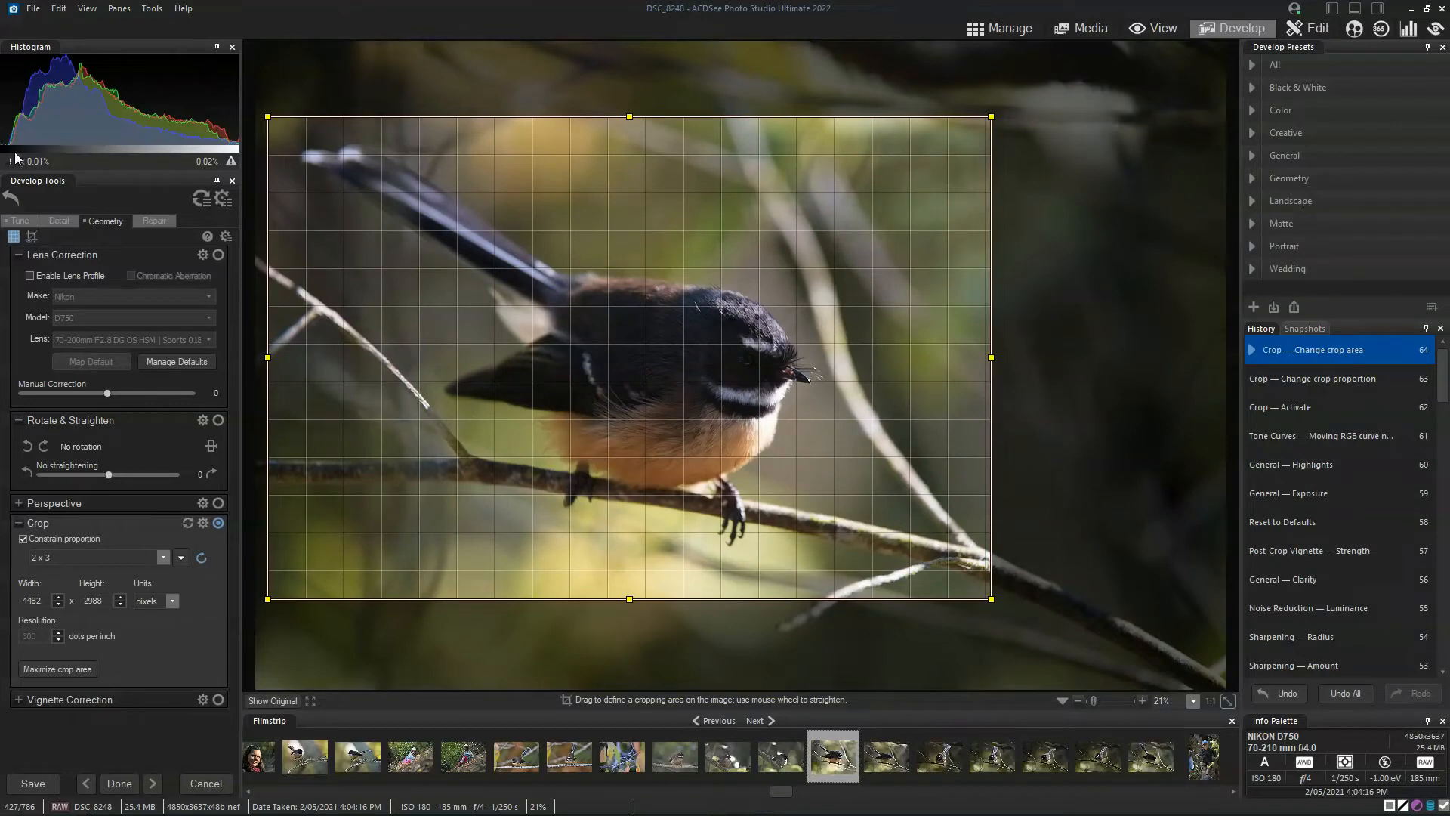
click(18, 221)
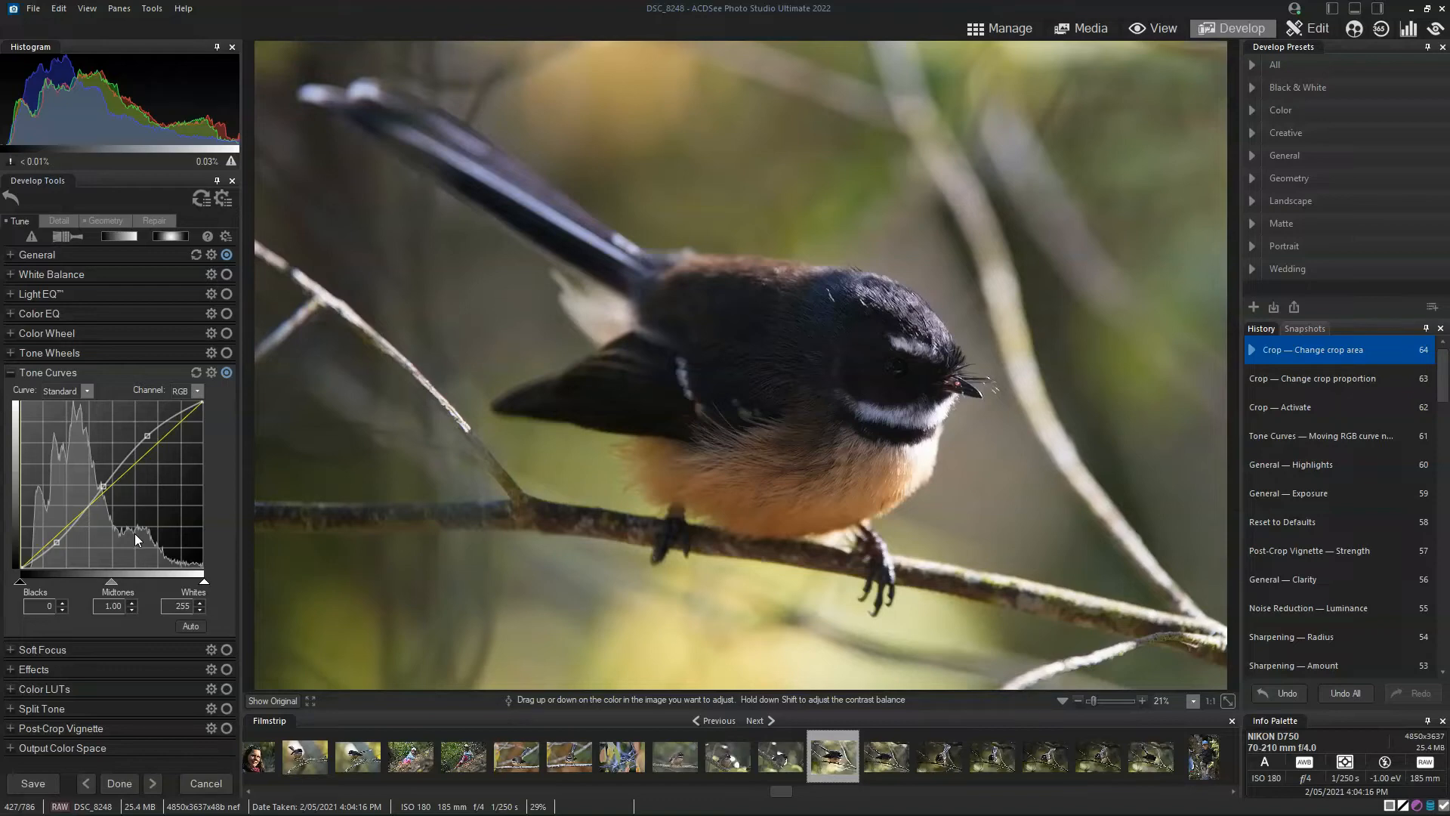
Step: Sharpen the photo with Amount 46 and Radius 5, previewing the white stripe above the bird's eye at 1:1
click(58, 220)
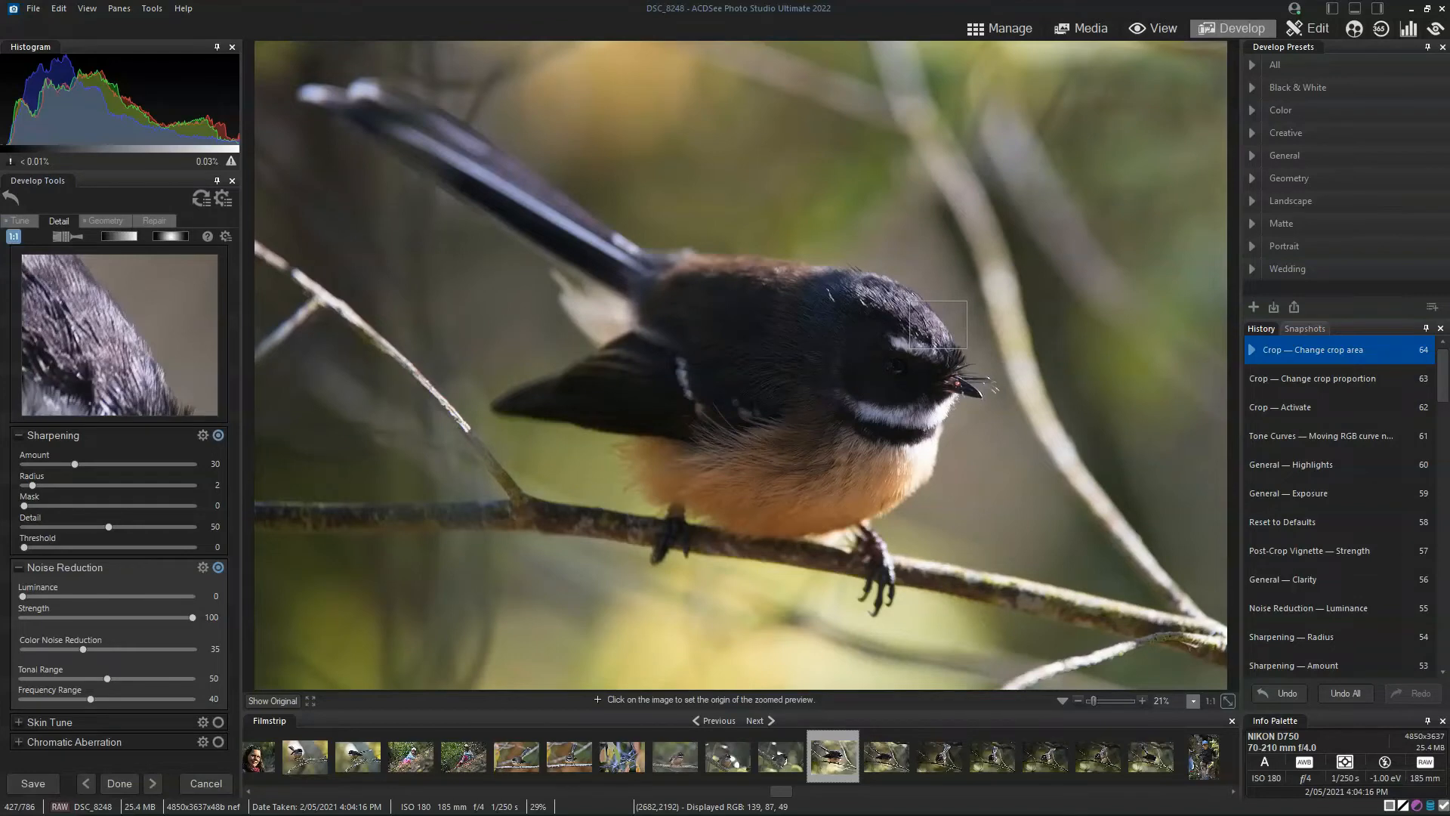
click(911, 345)
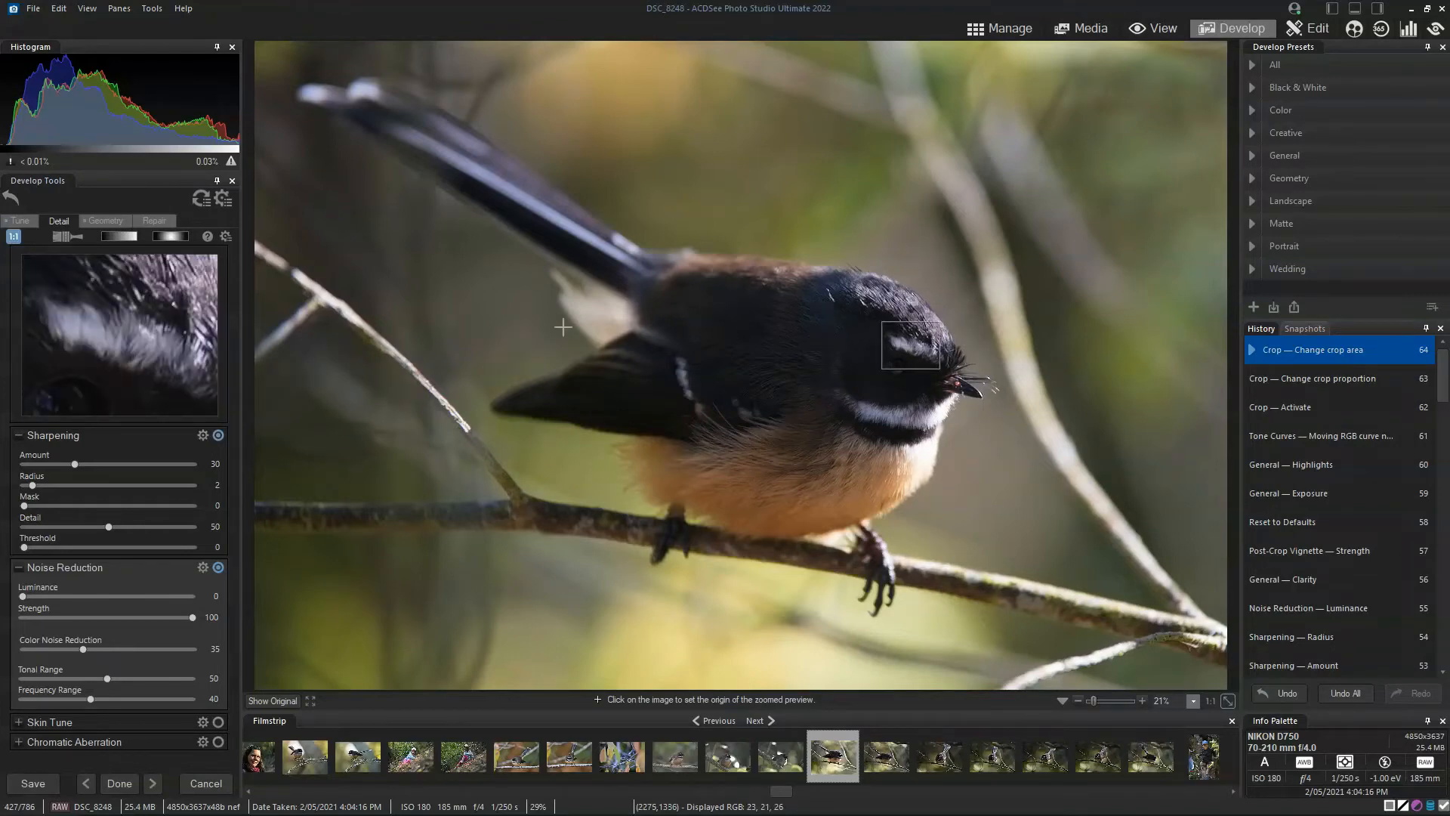
click(102, 461)
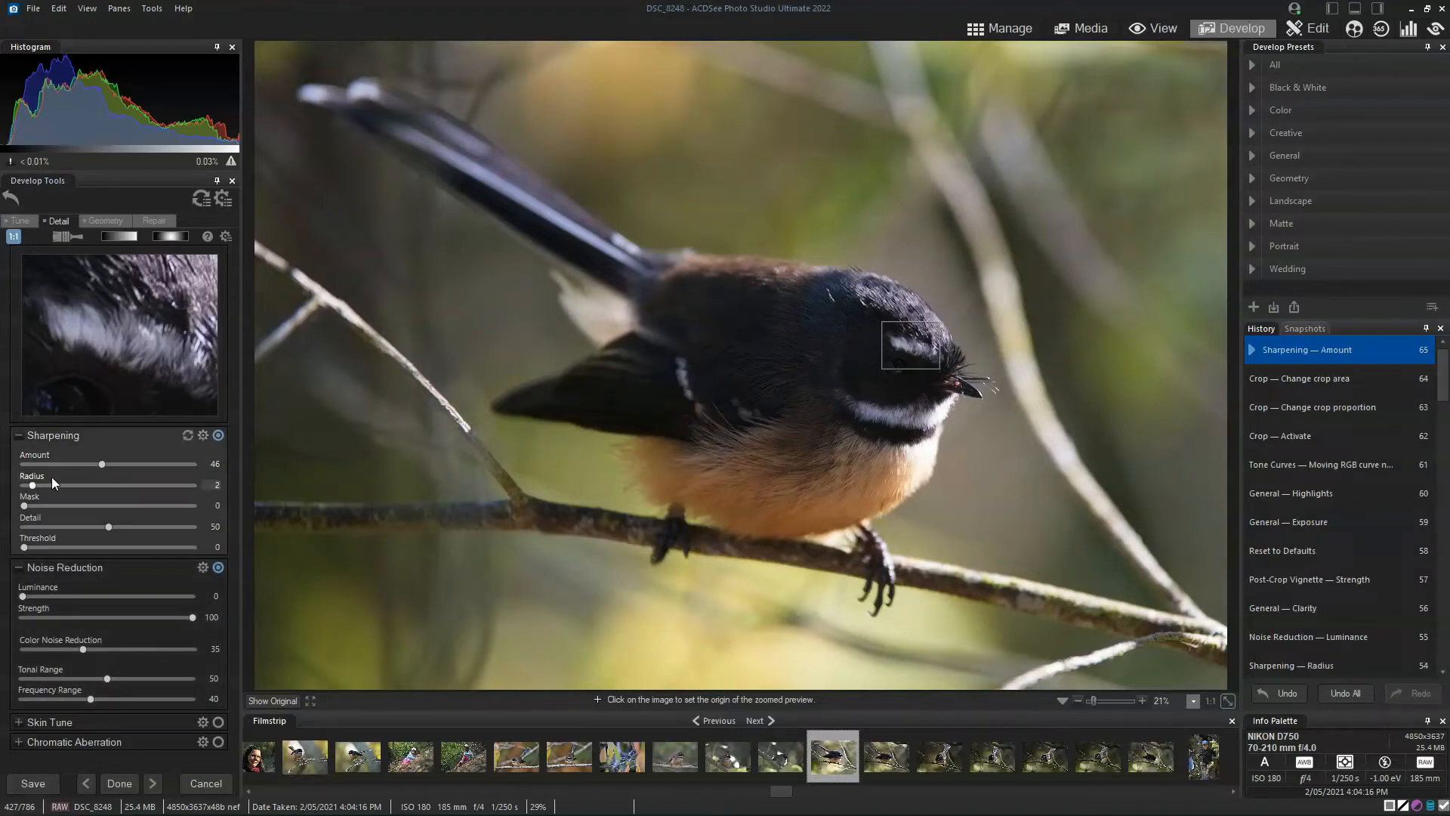
drag(32, 489, 51, 487)
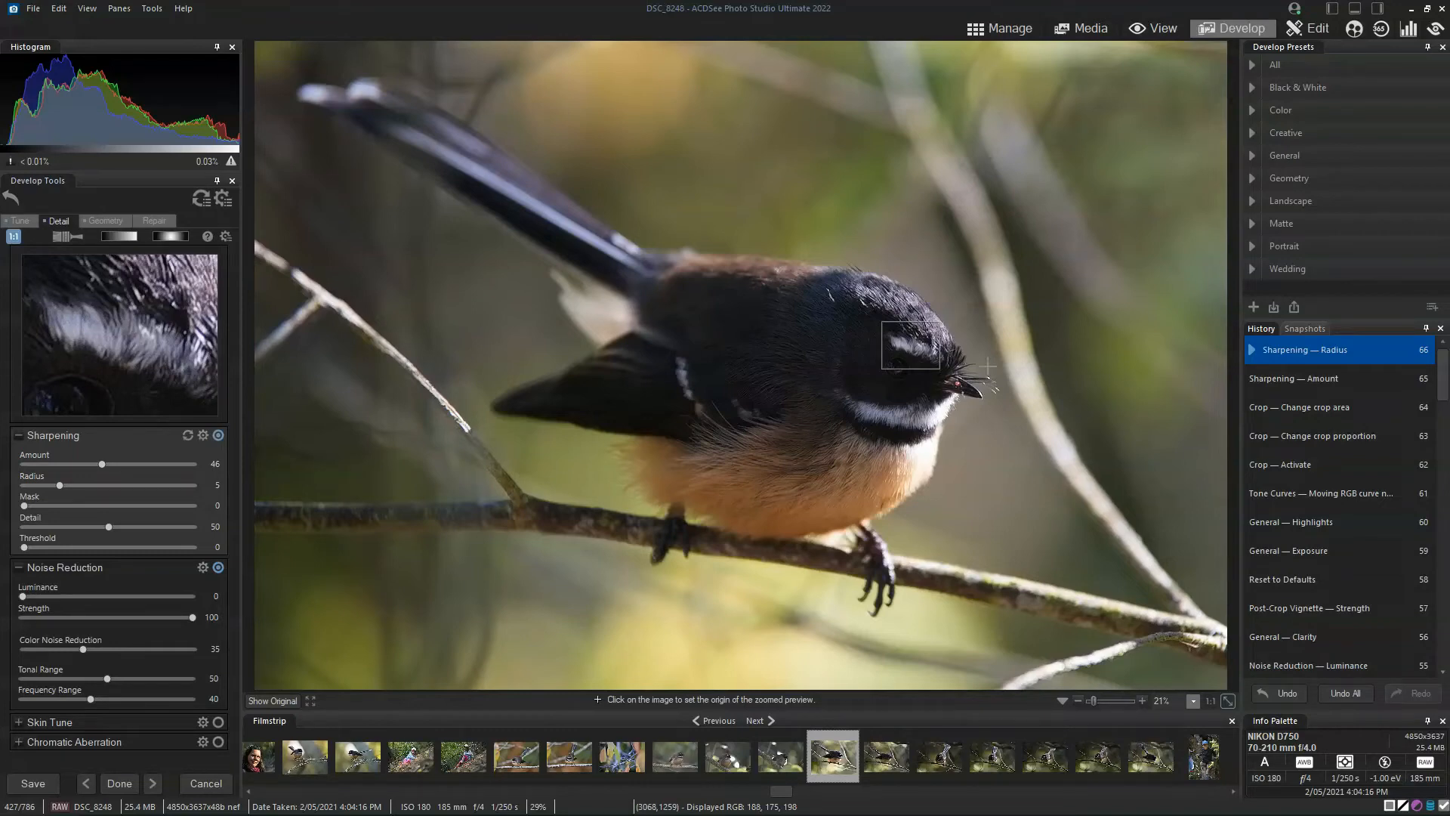
Step: Examine sharpness and noise at 1:1 on the bird's beak, head, throat and belly, and on the background behind it
click(968, 387)
click(937, 403)
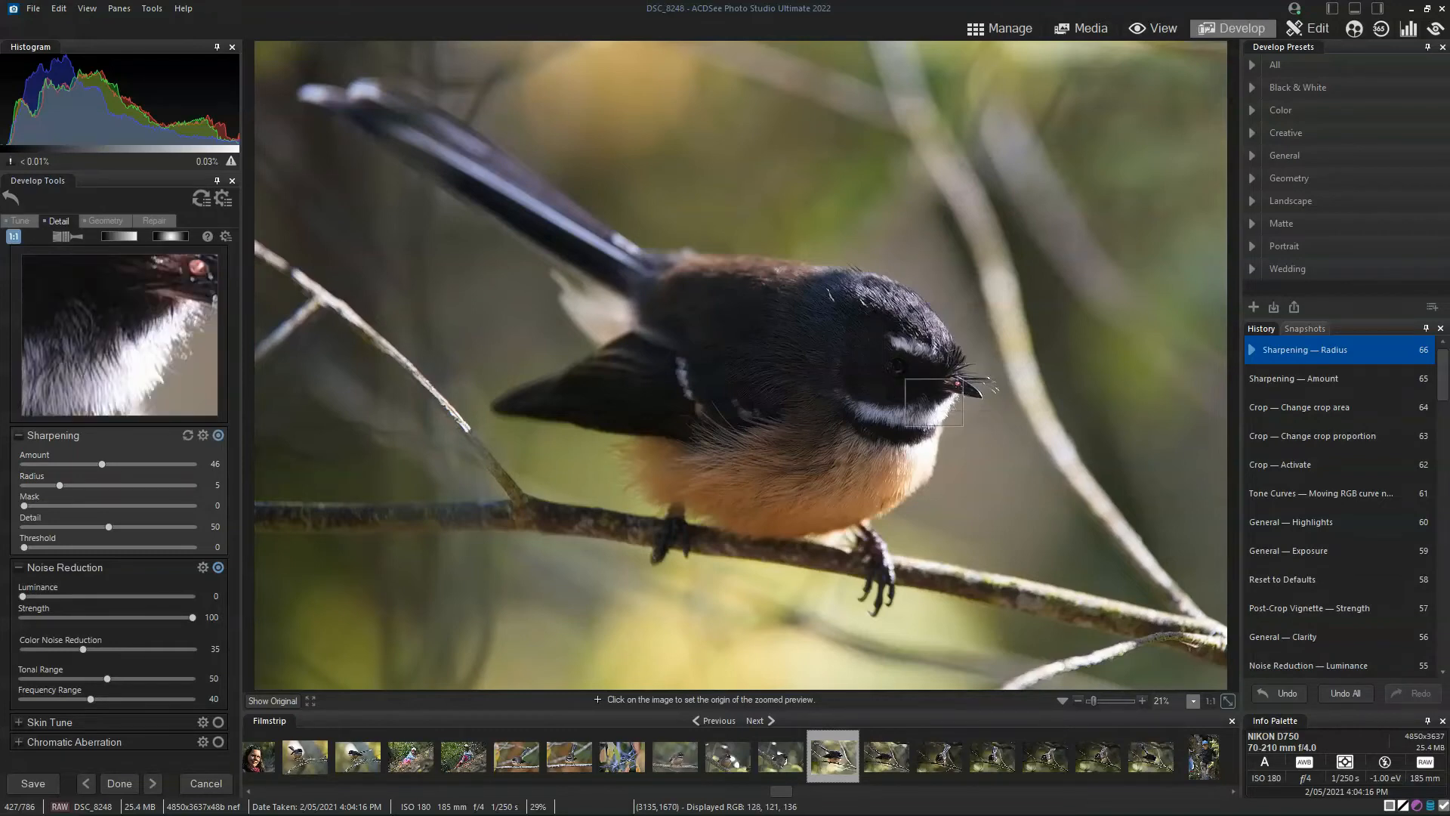
click(977, 394)
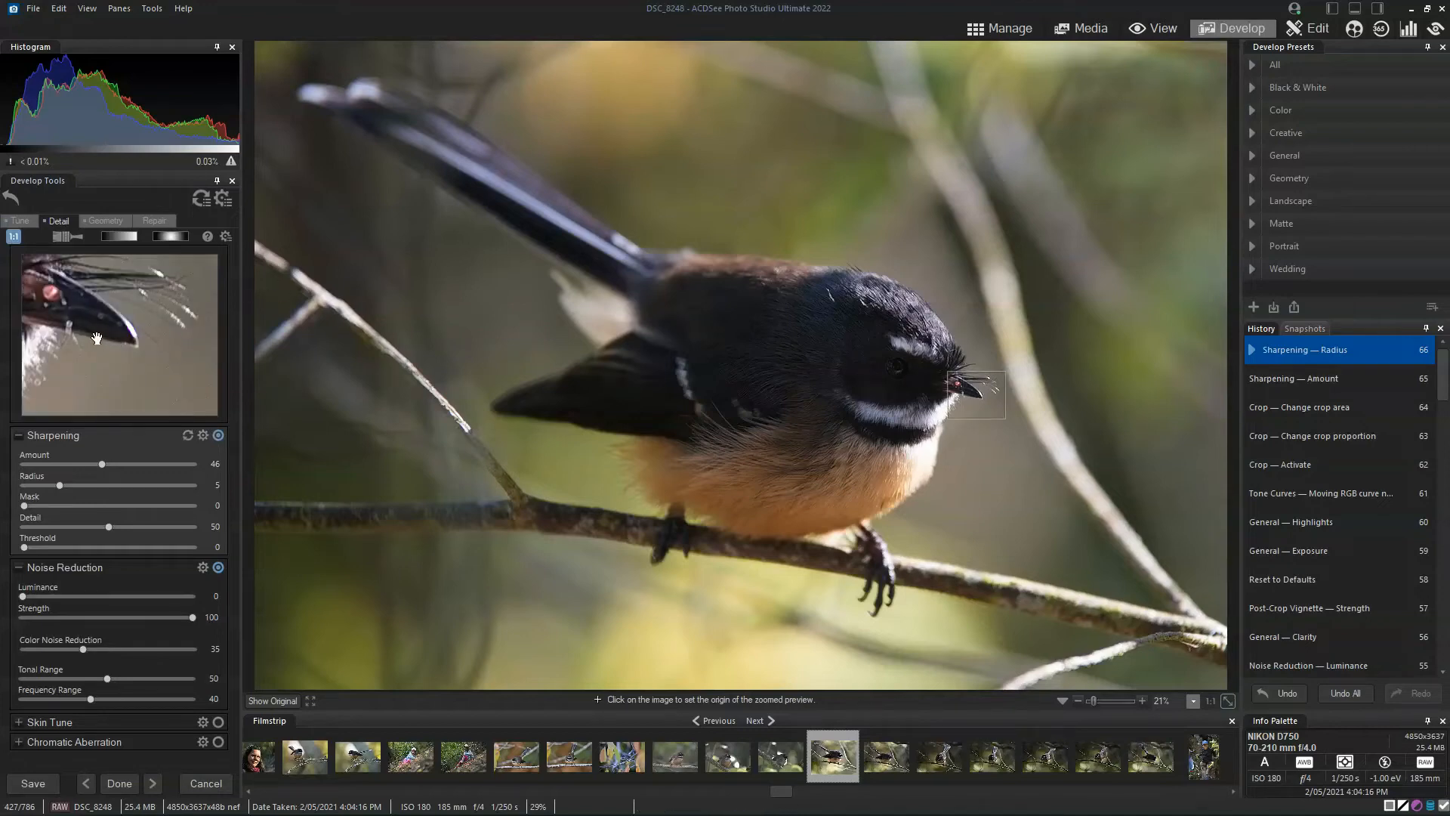
click(940, 351)
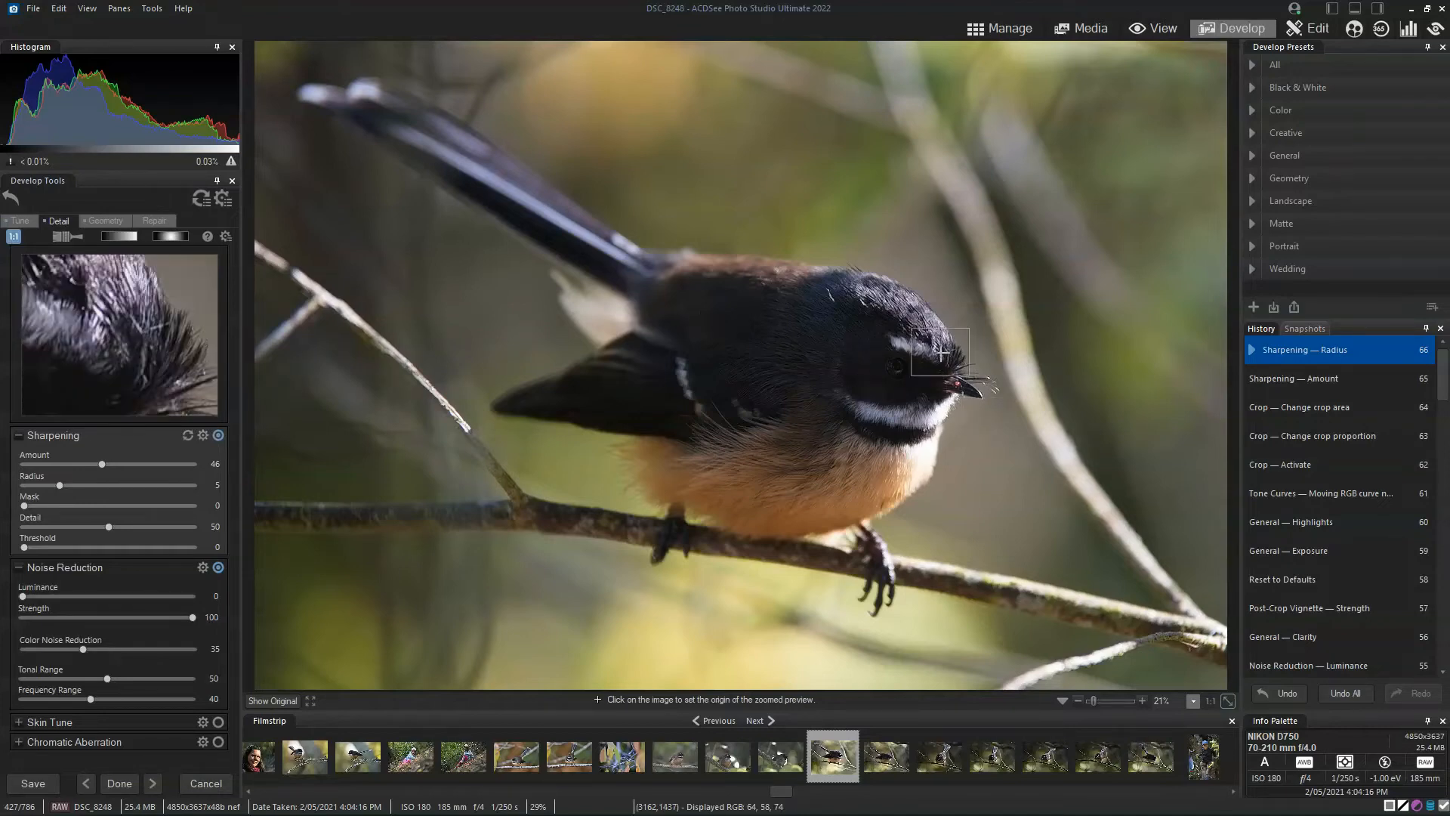
click(937, 319)
click(863, 304)
click(858, 379)
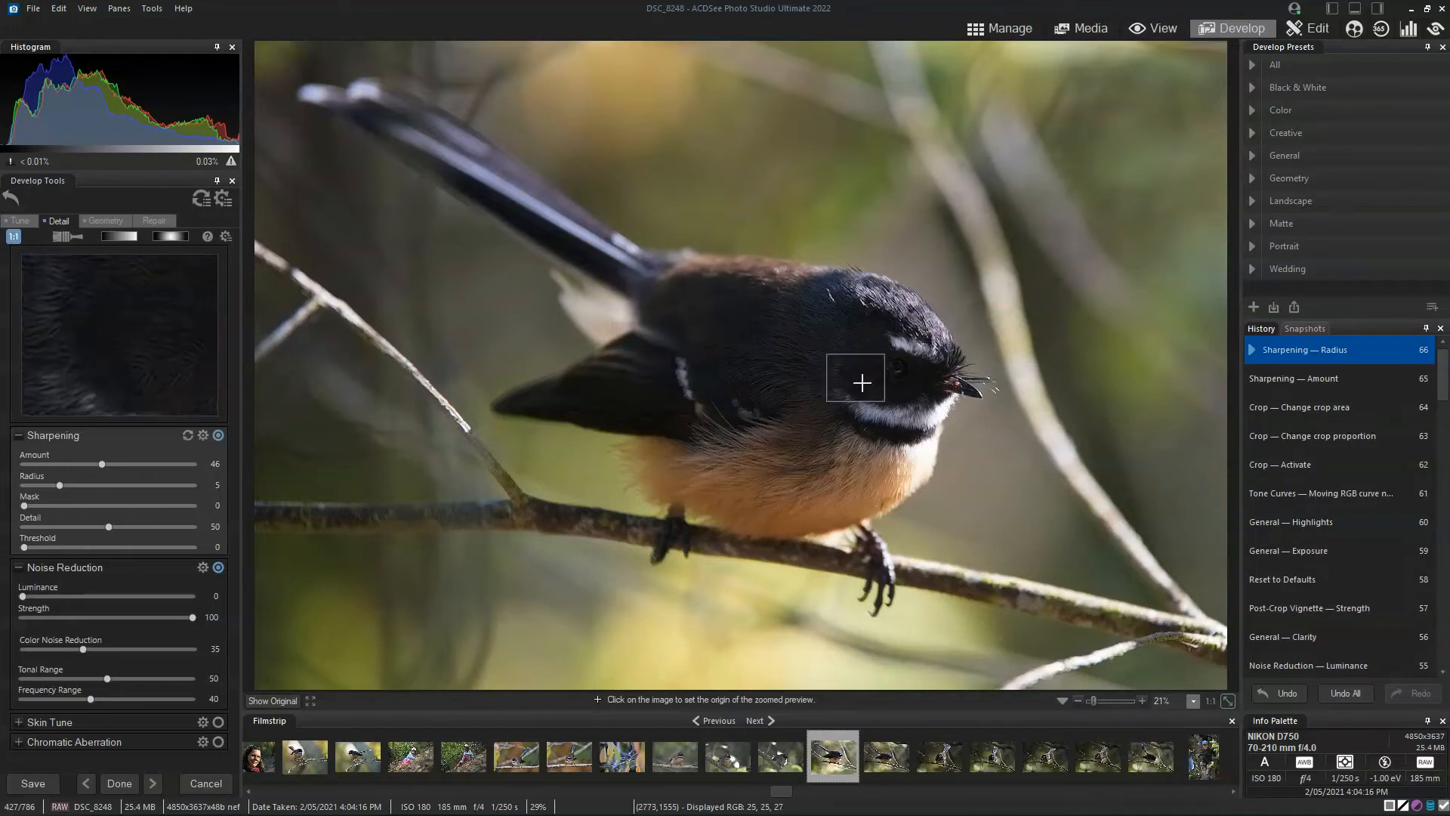
click(898, 373)
click(940, 395)
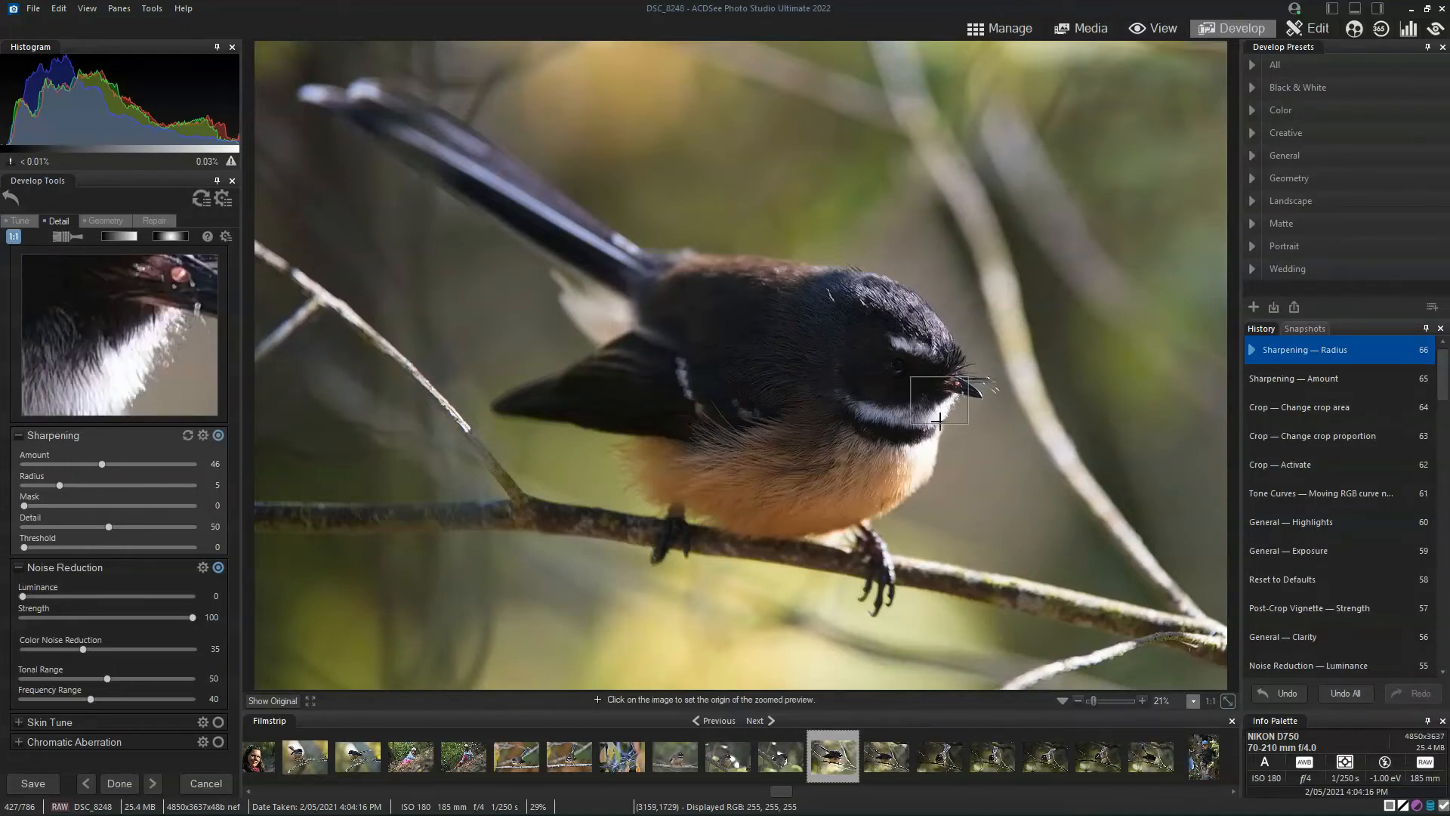
click(909, 435)
click(844, 485)
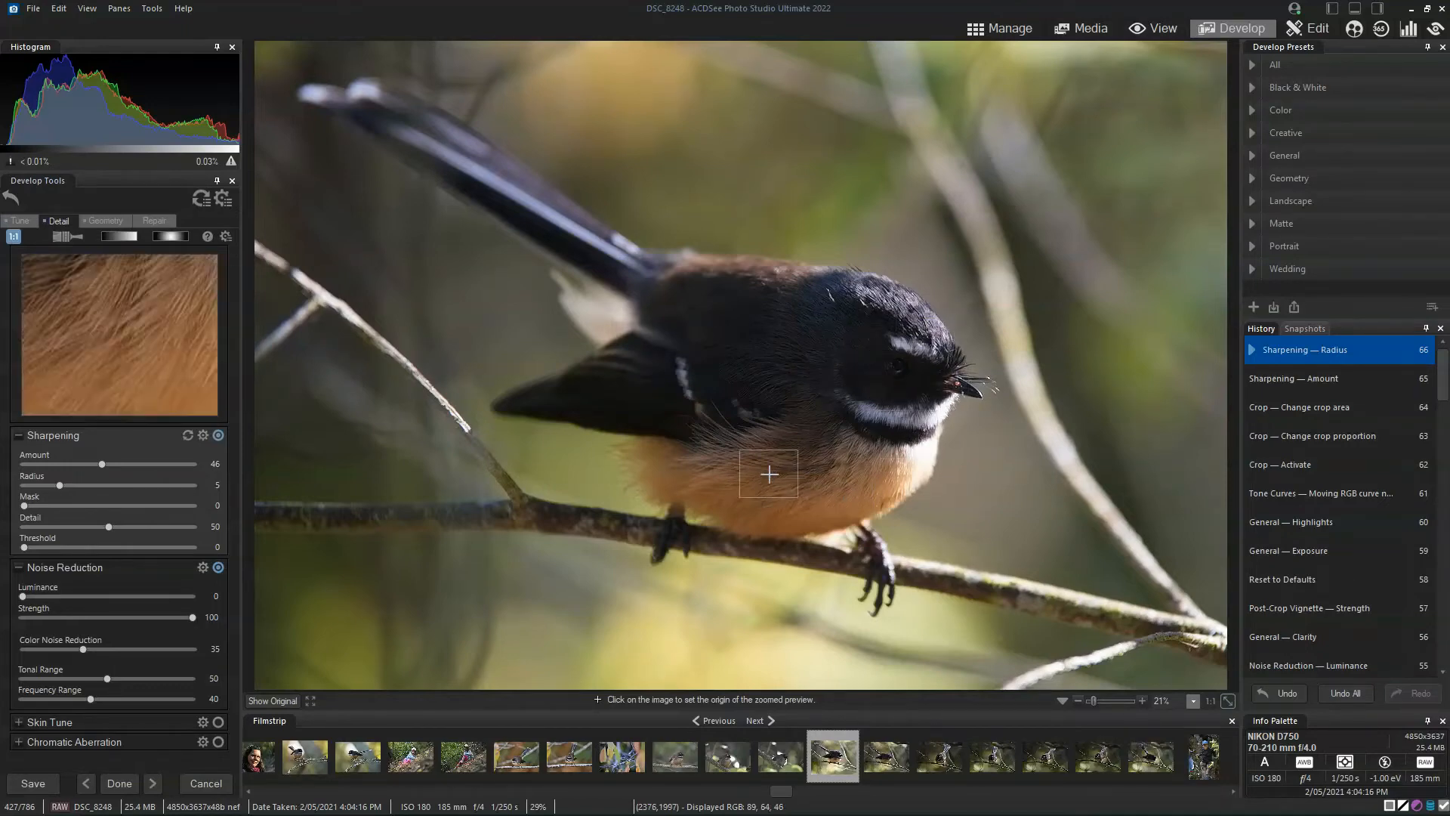
click(768, 474)
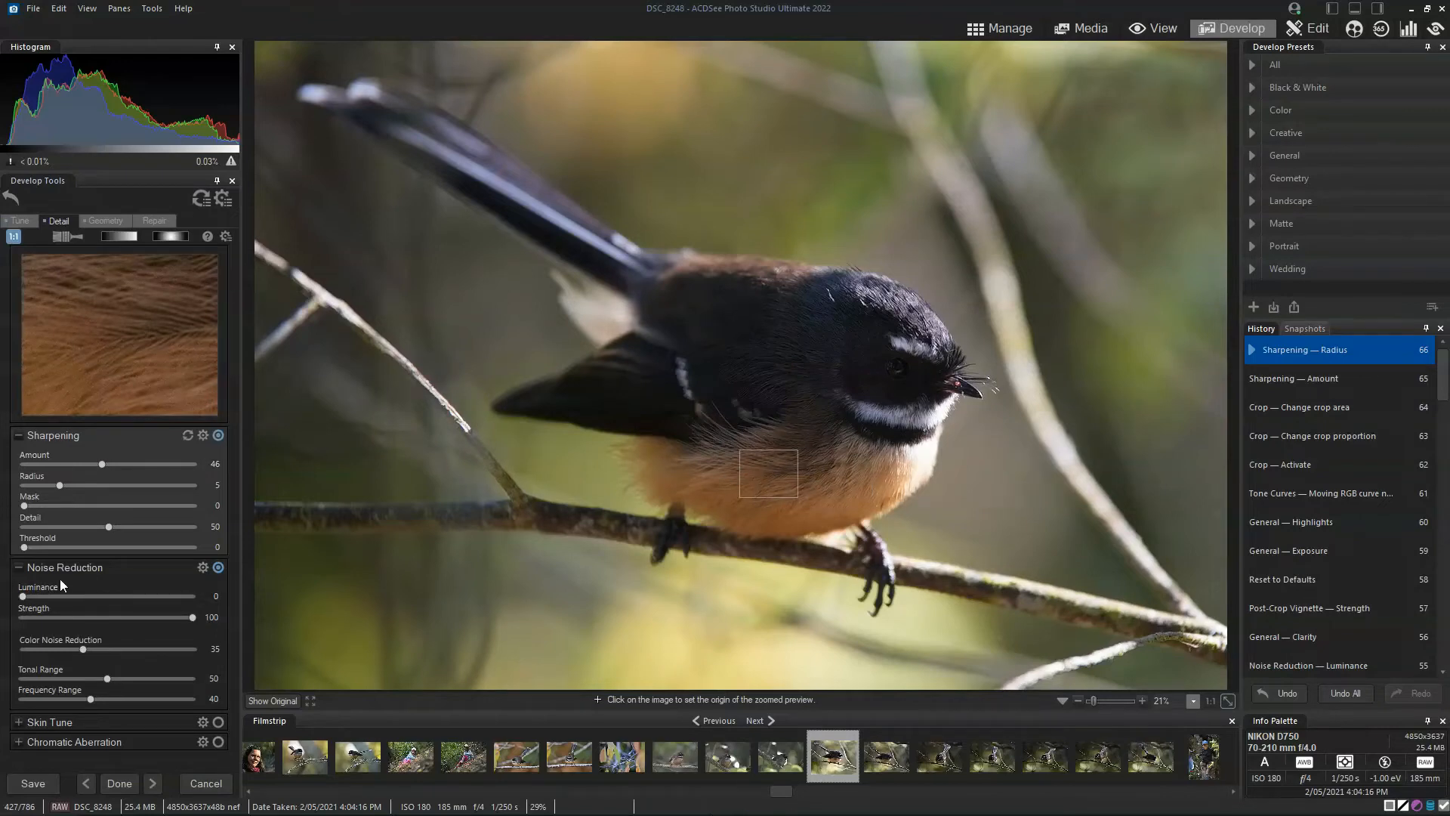
click(754, 222)
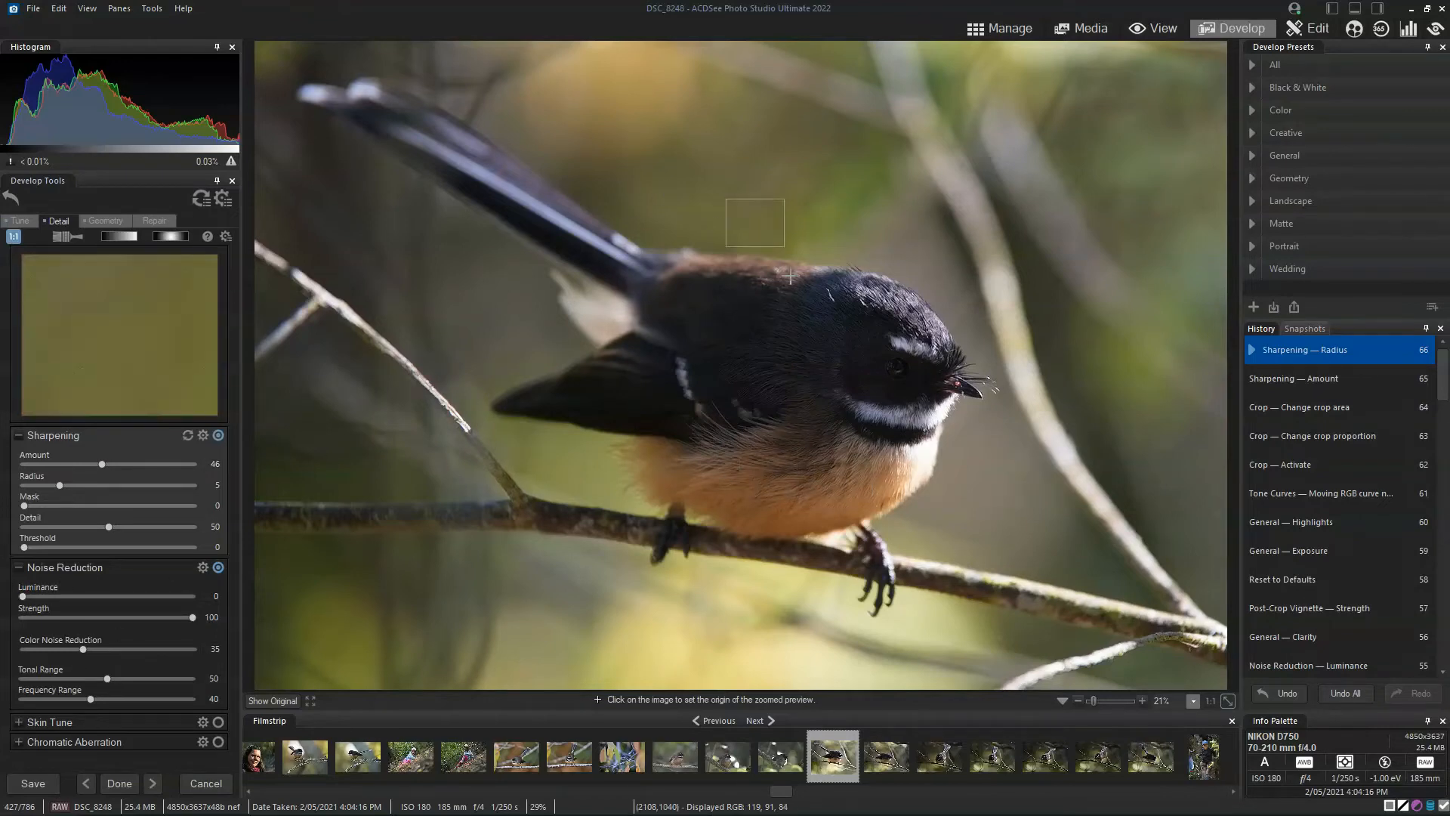
click(880, 270)
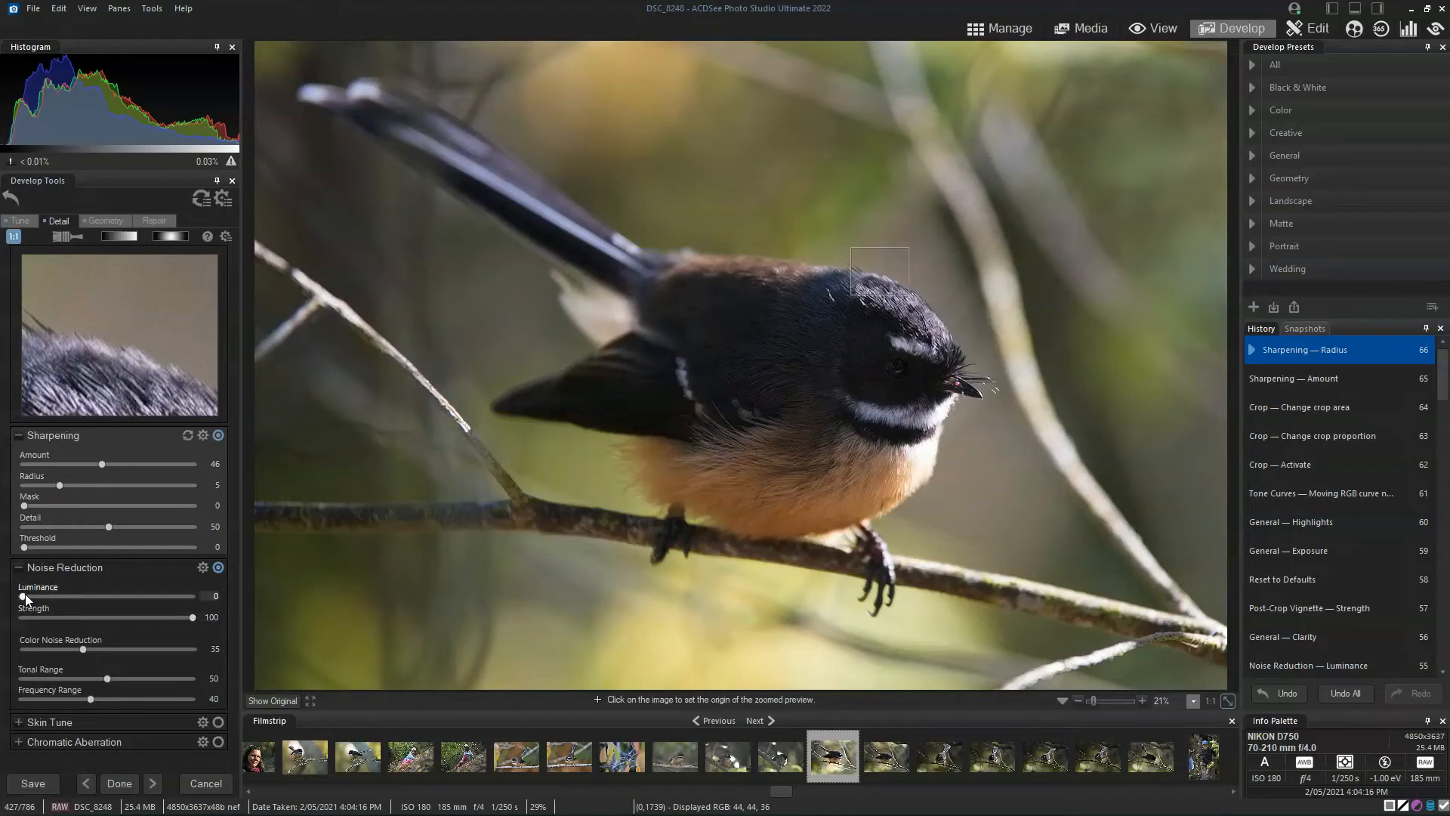
Step: Set the luminance noise reduction to 9, checking extreme smoothing at 100 on the white stripe above the bird's eye
click(909, 344)
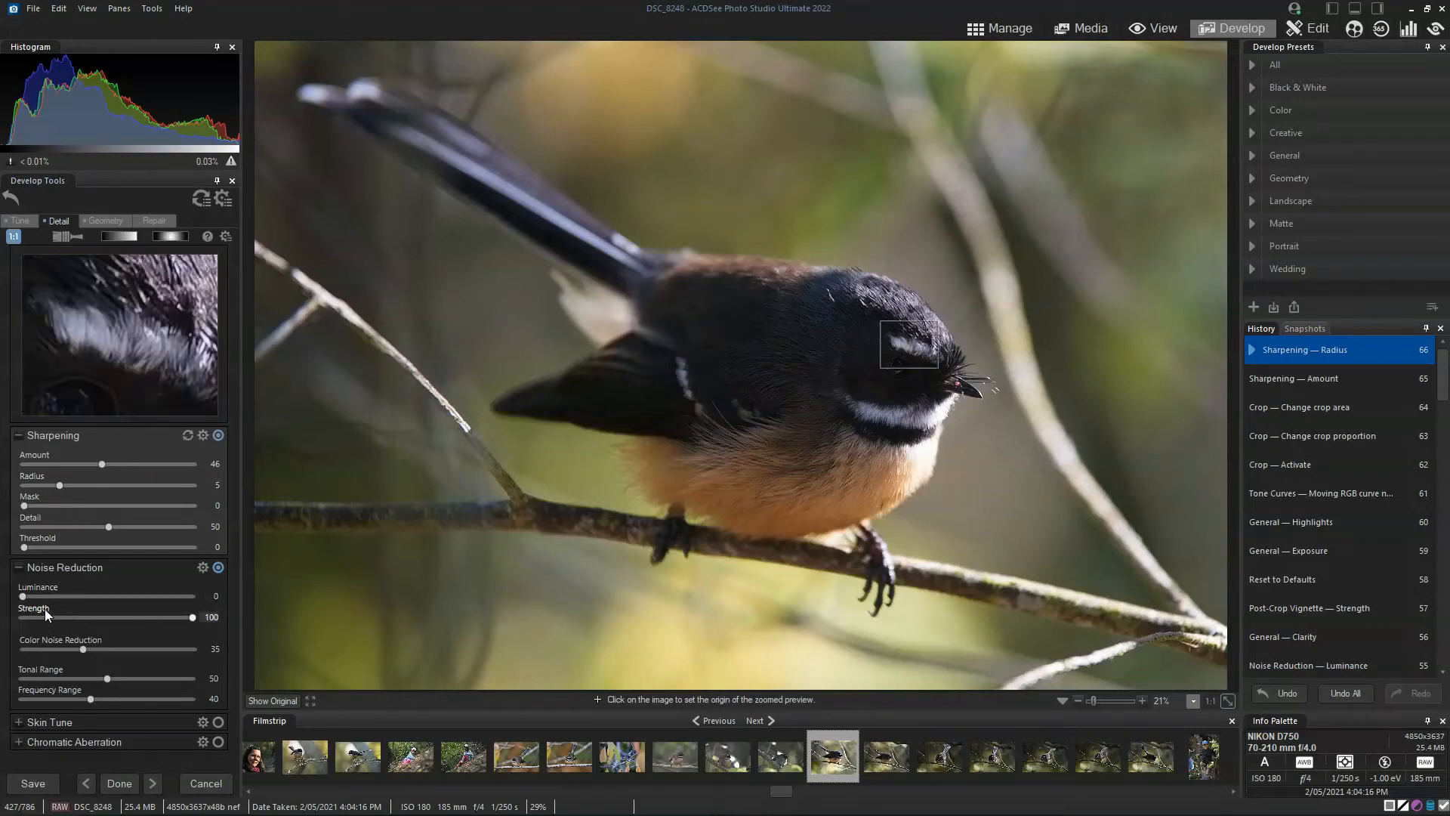
drag(22, 598, 225, 587)
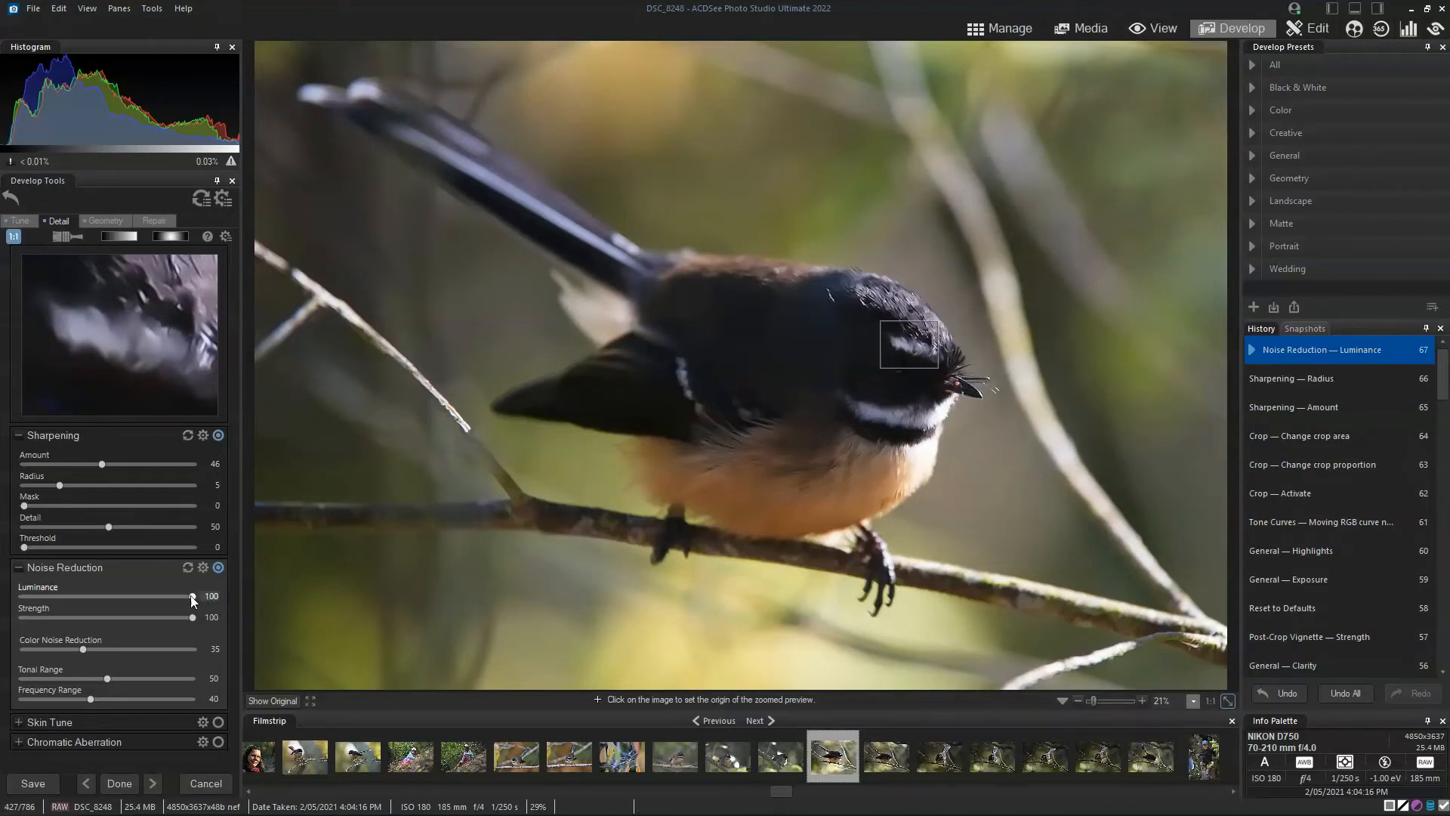
drag(192, 595, 31, 602)
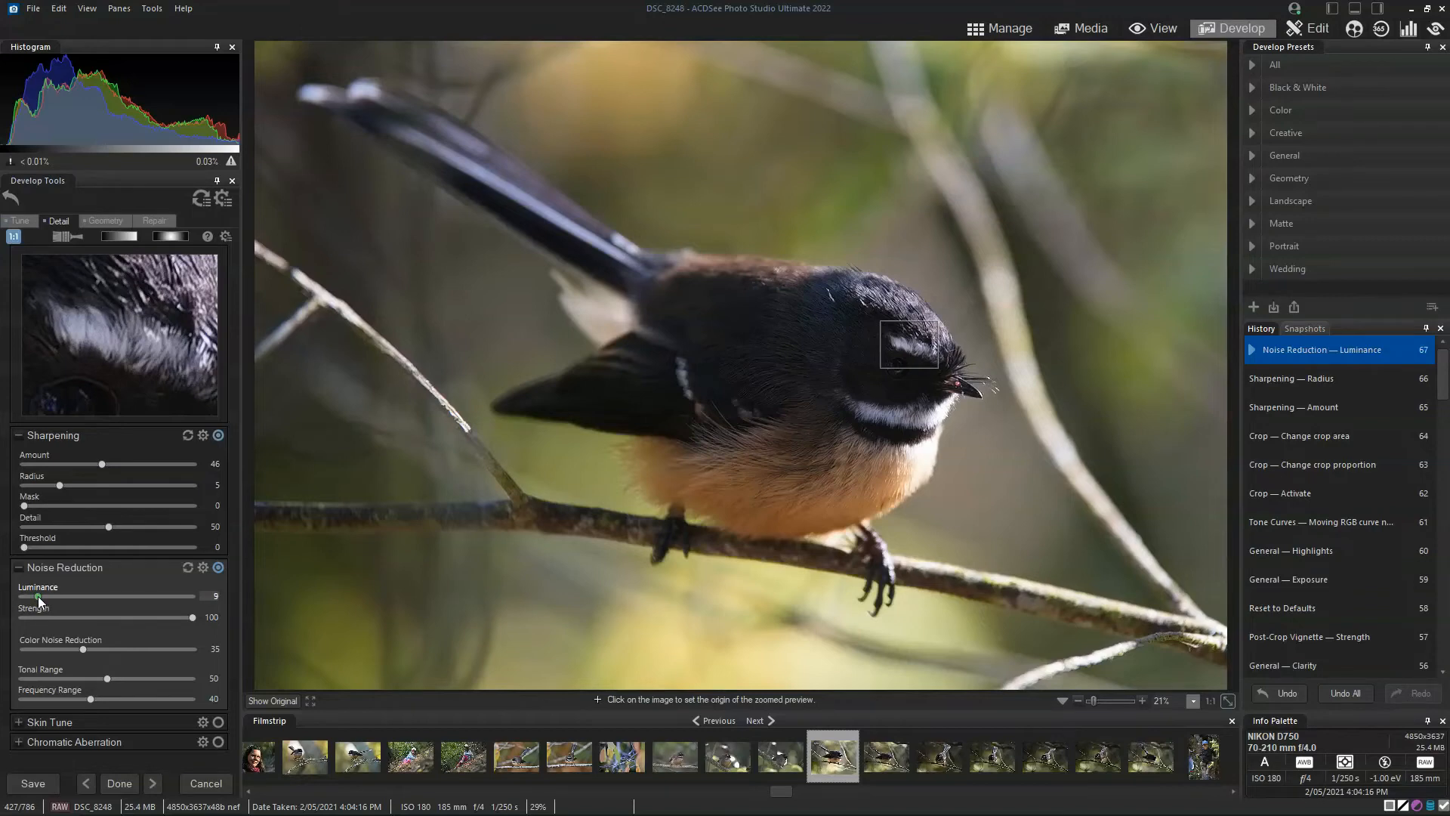
Step: Darken the photo's edges with a post-crop vignette of Strength -82
click(20, 222)
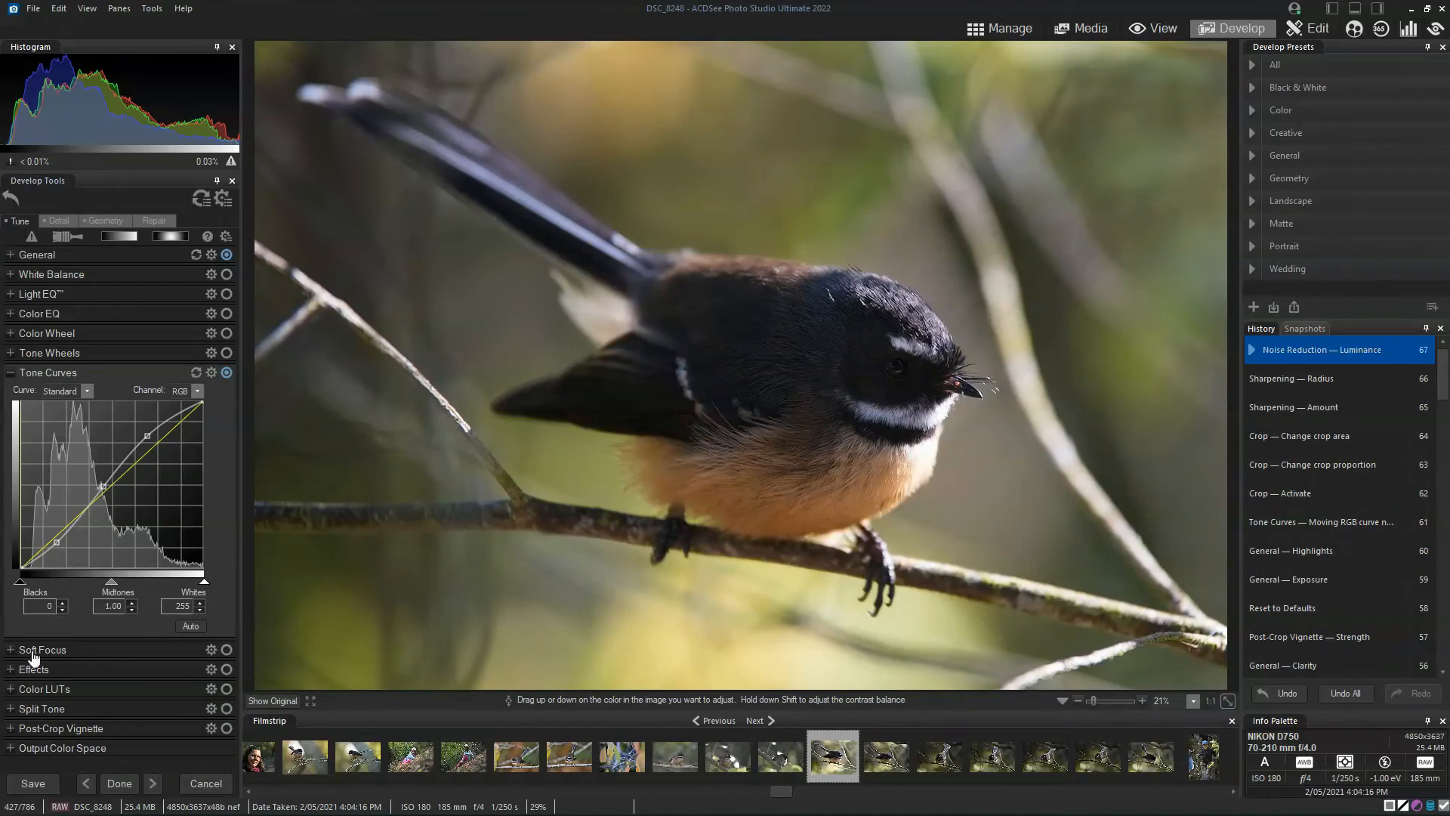
click(83, 729)
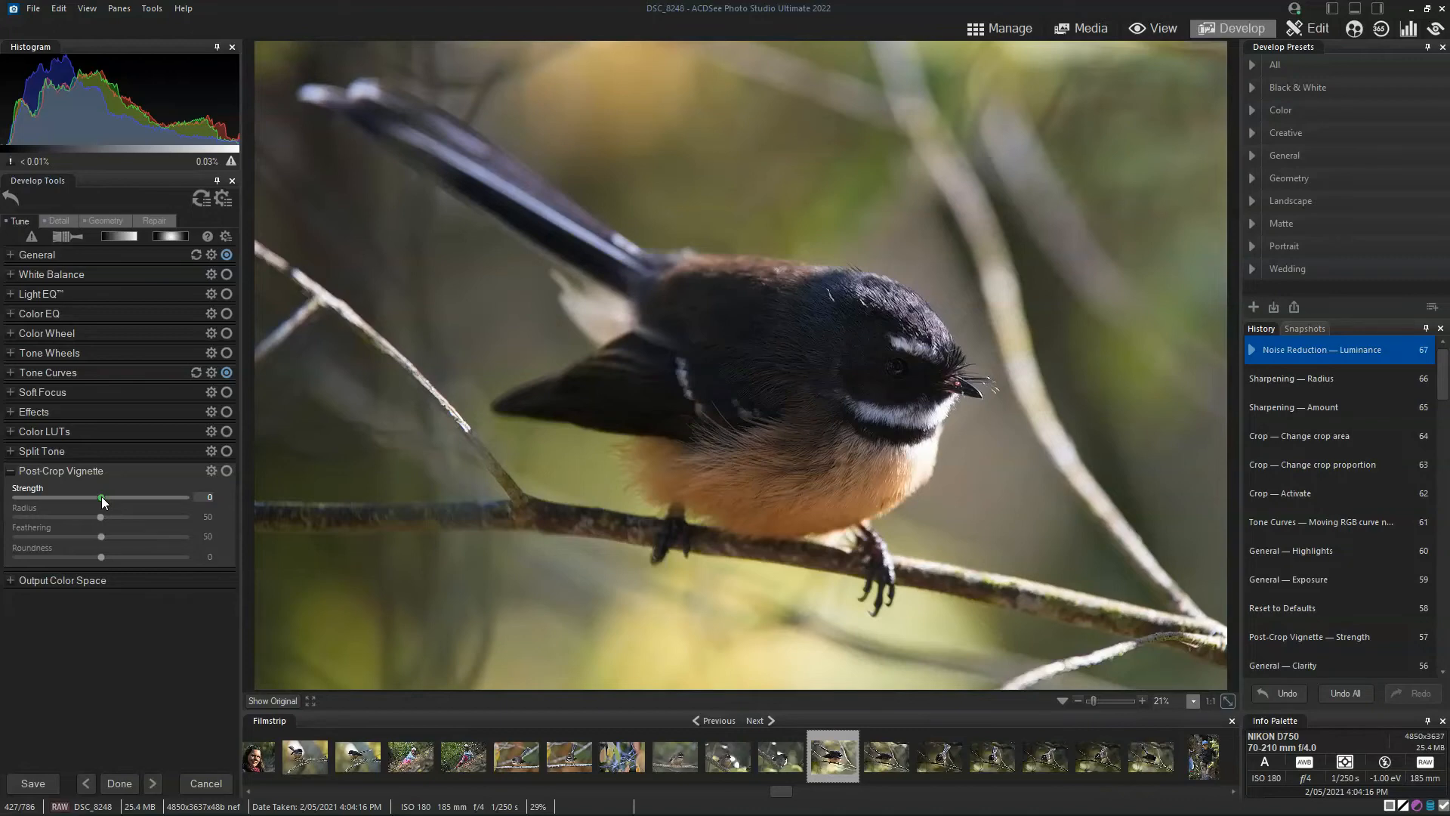
drag(101, 496, 30, 501)
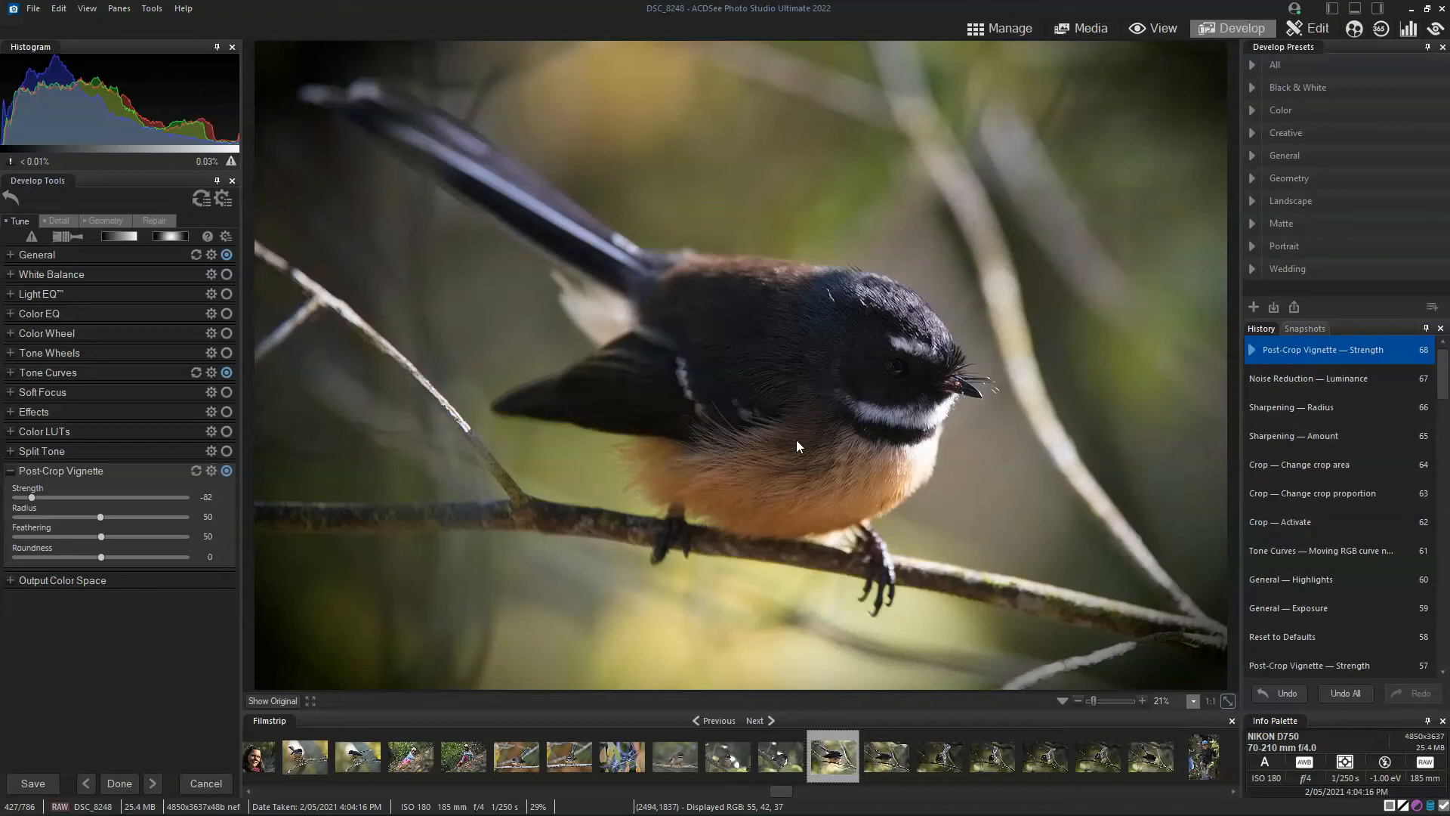
Step: Target yellow tones in the Color Wheel by sampling the background above the bird and shifting the hue range slightly toward green
click(47, 333)
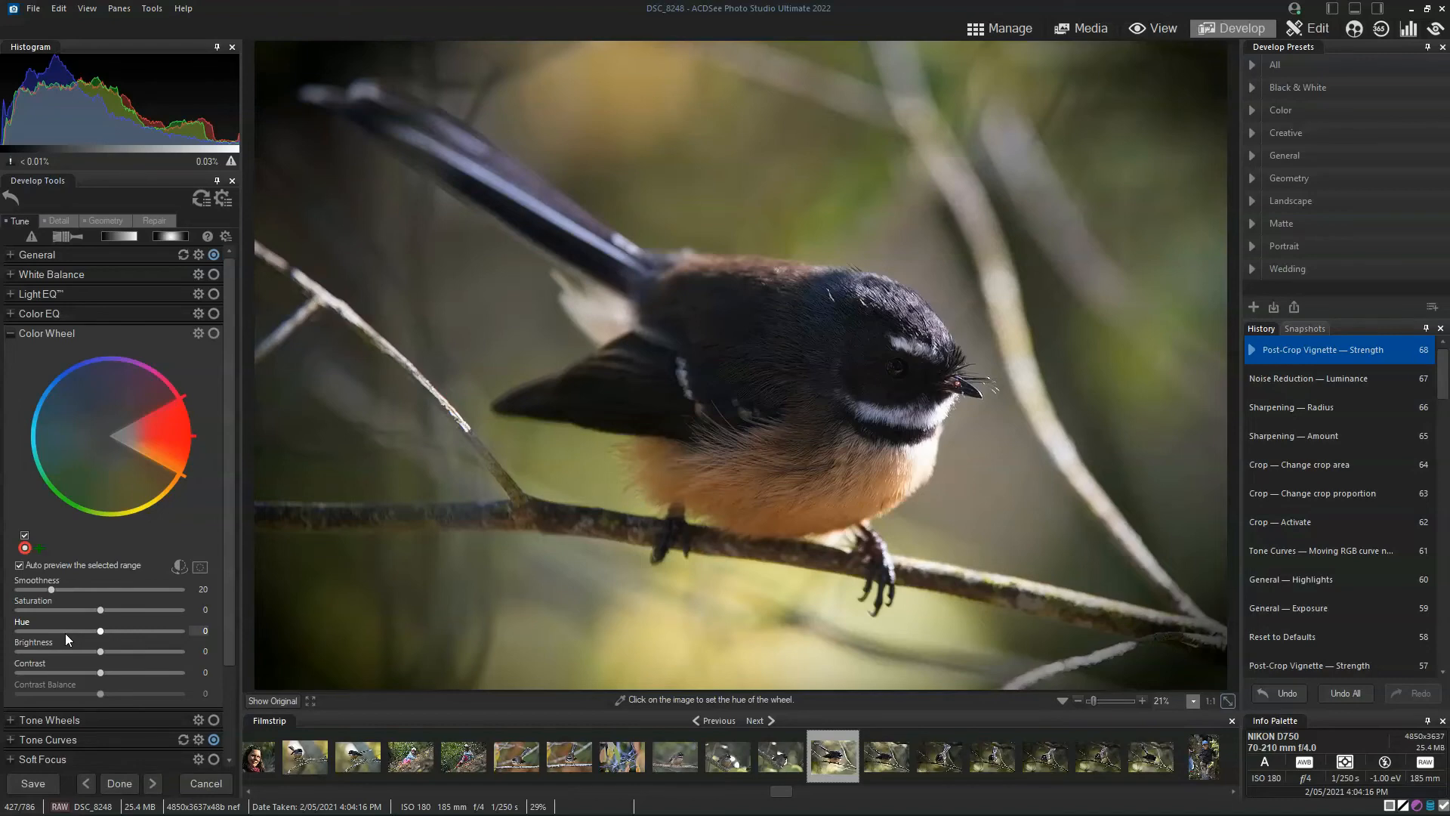
click(720, 142)
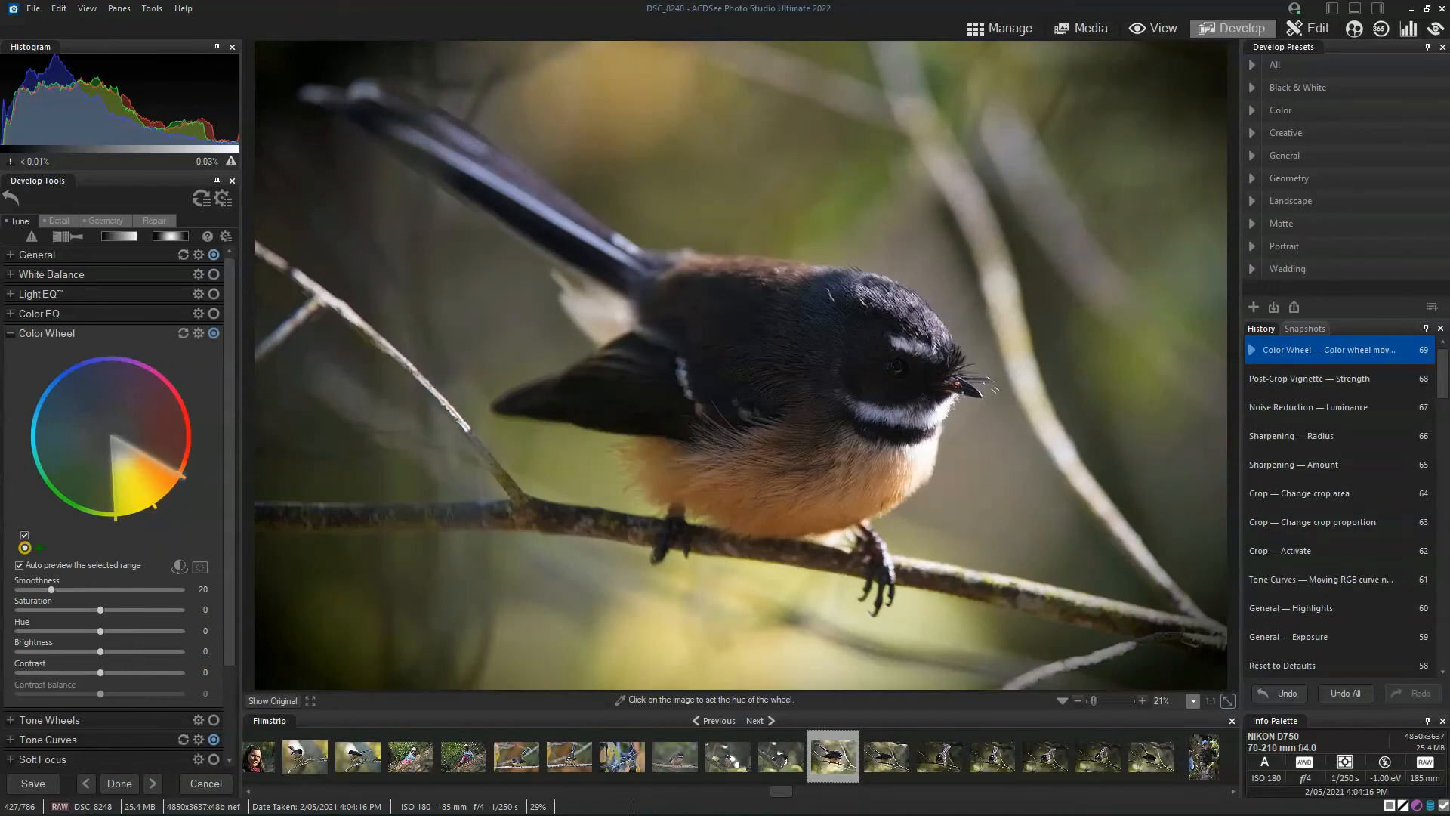
drag(180, 477, 120, 501)
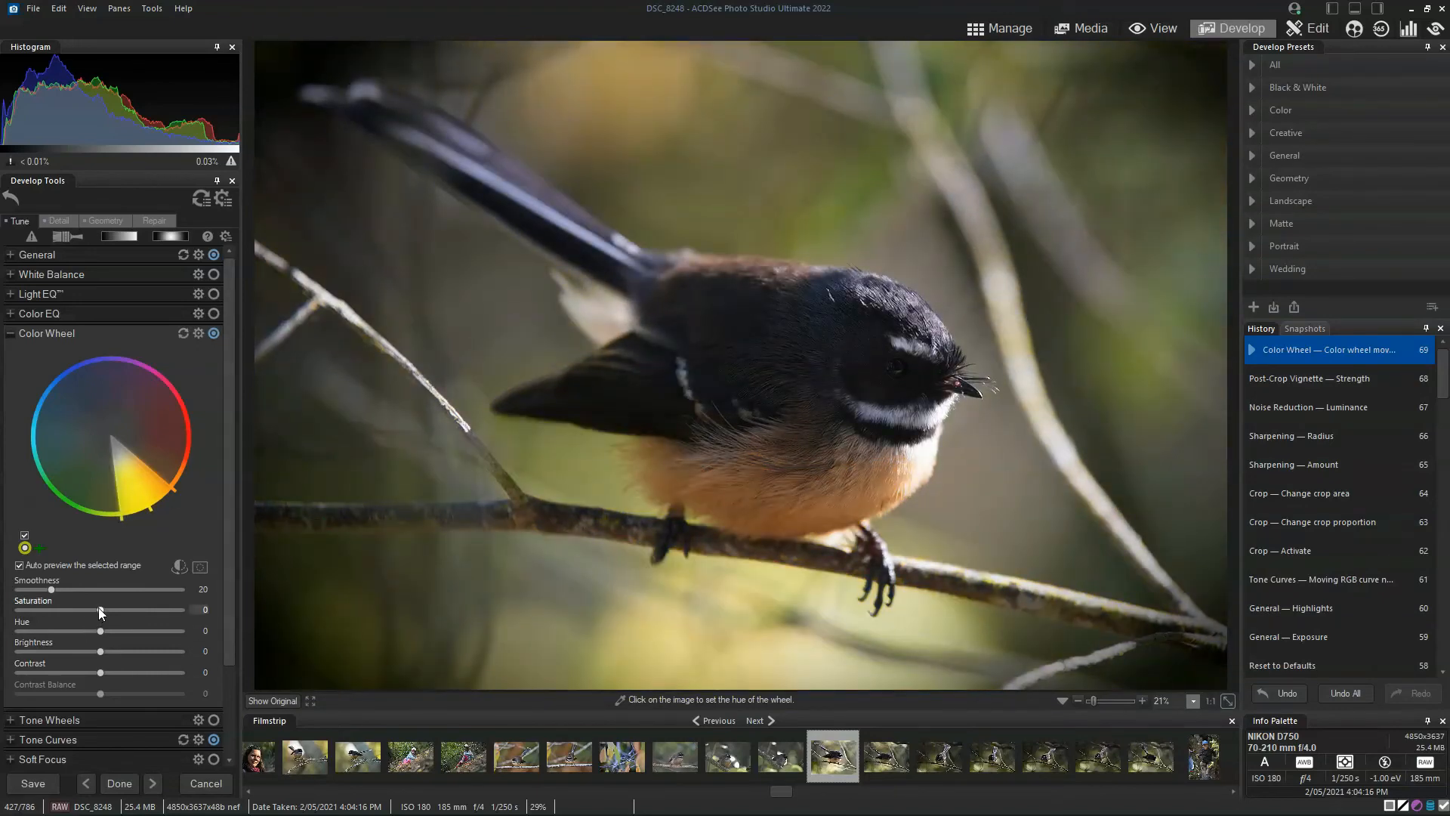
Step: Set the yellow range's Saturation to 34 and Contrast to 18, and compare the photo with and without the Color Wheel adjustment
drag(101, 611, 128, 601)
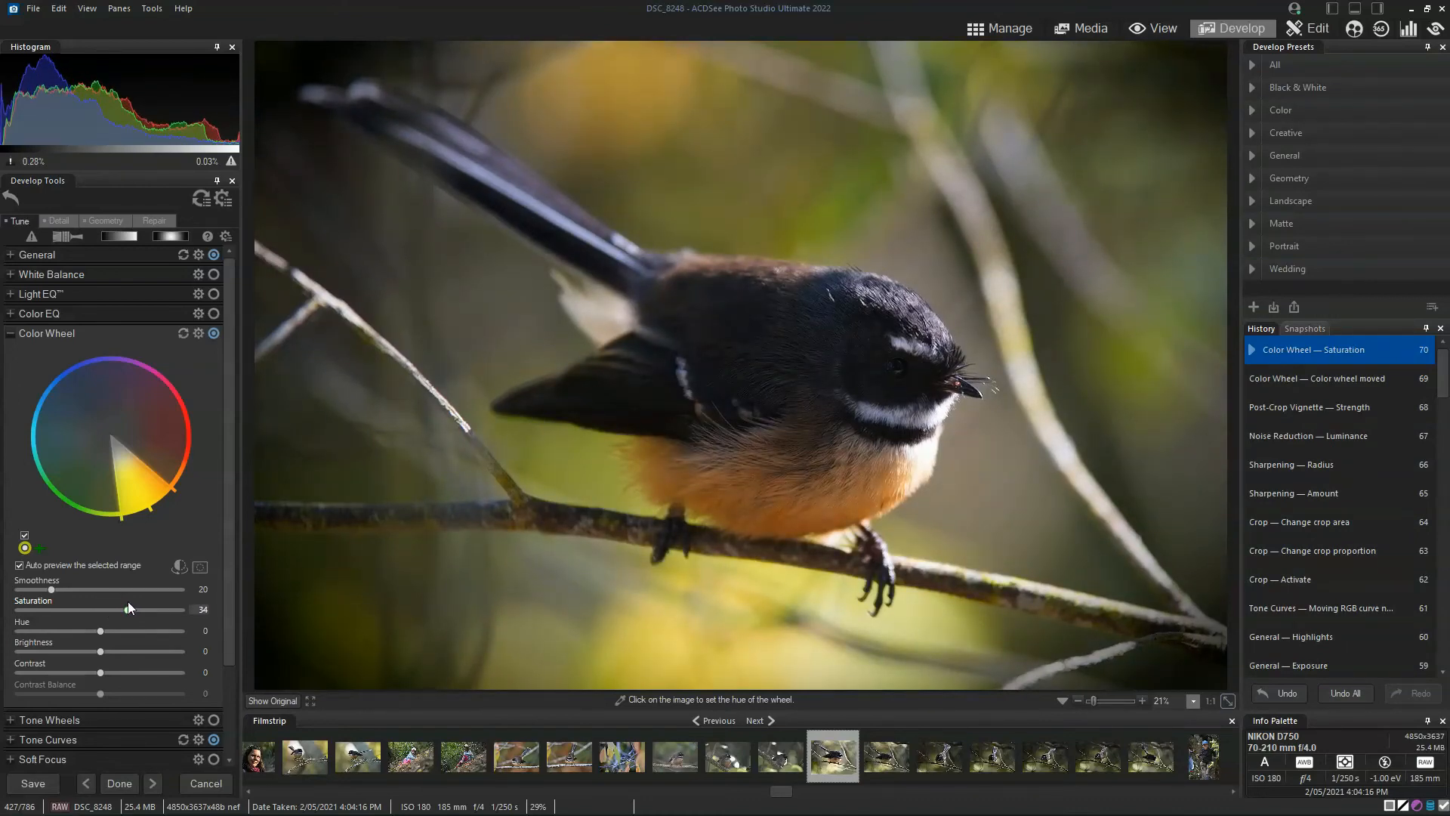
drag(128, 601, 128, 601)
drag(98, 669, 114, 666)
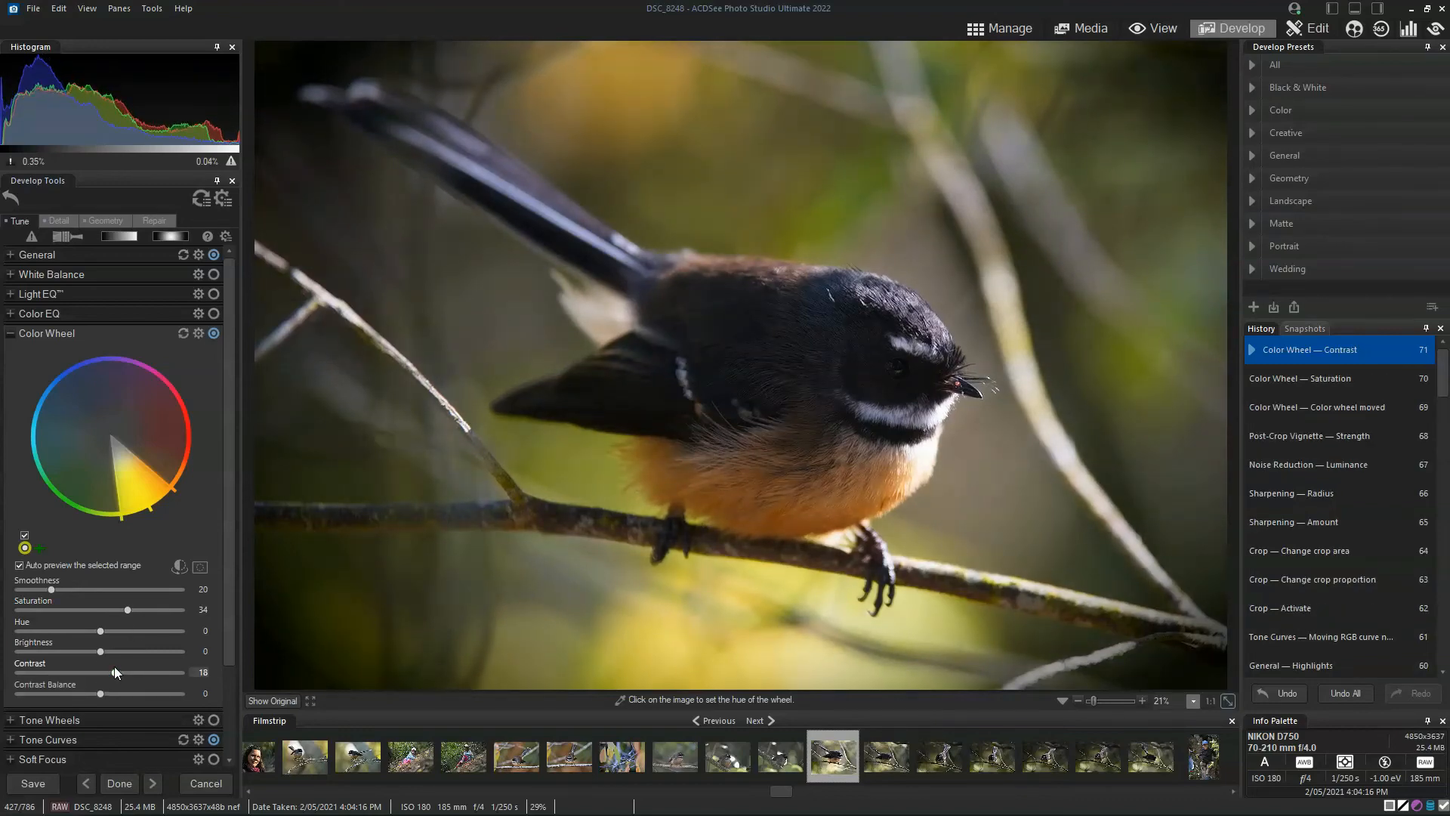
click(214, 337)
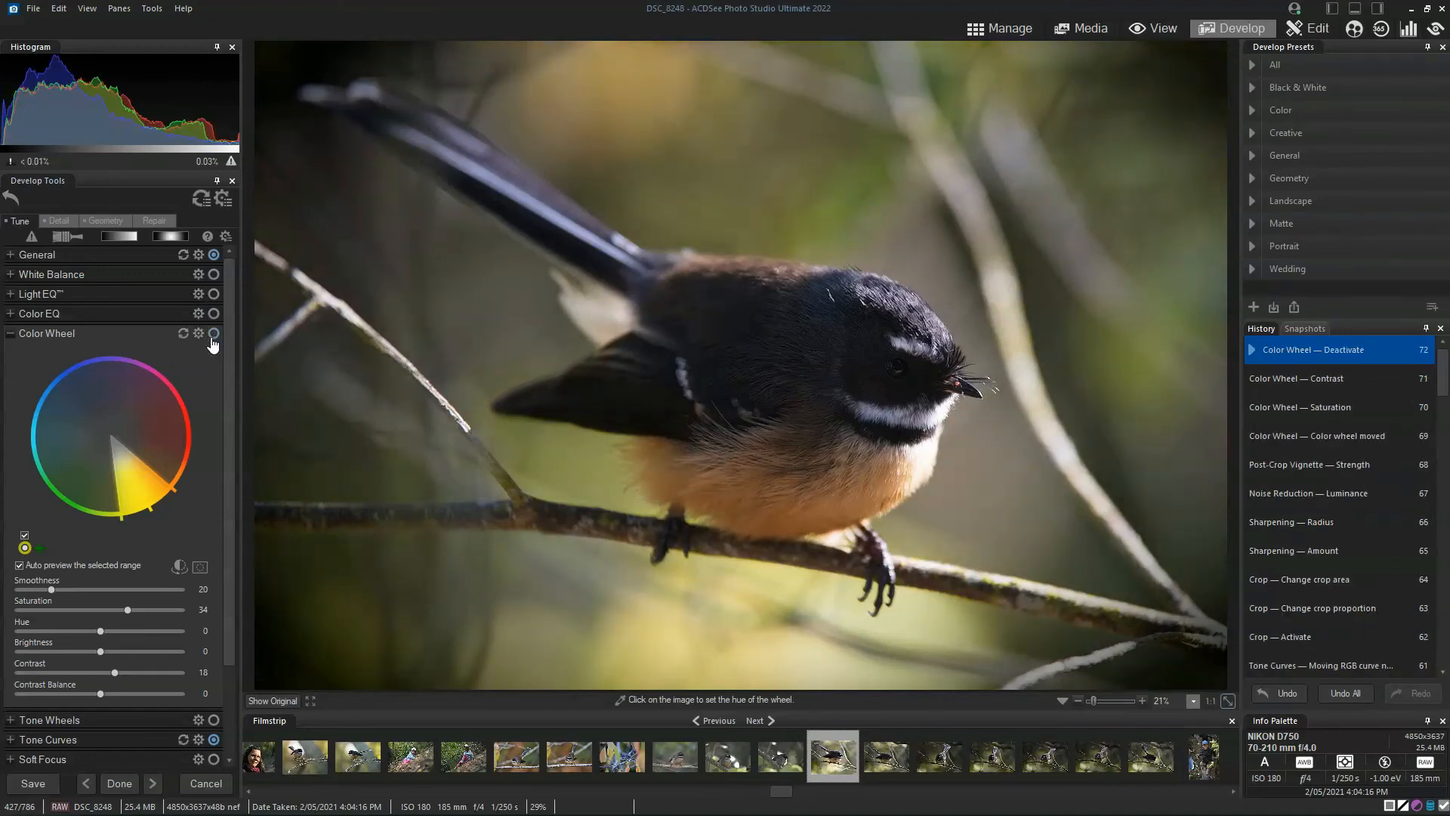
click(214, 336)
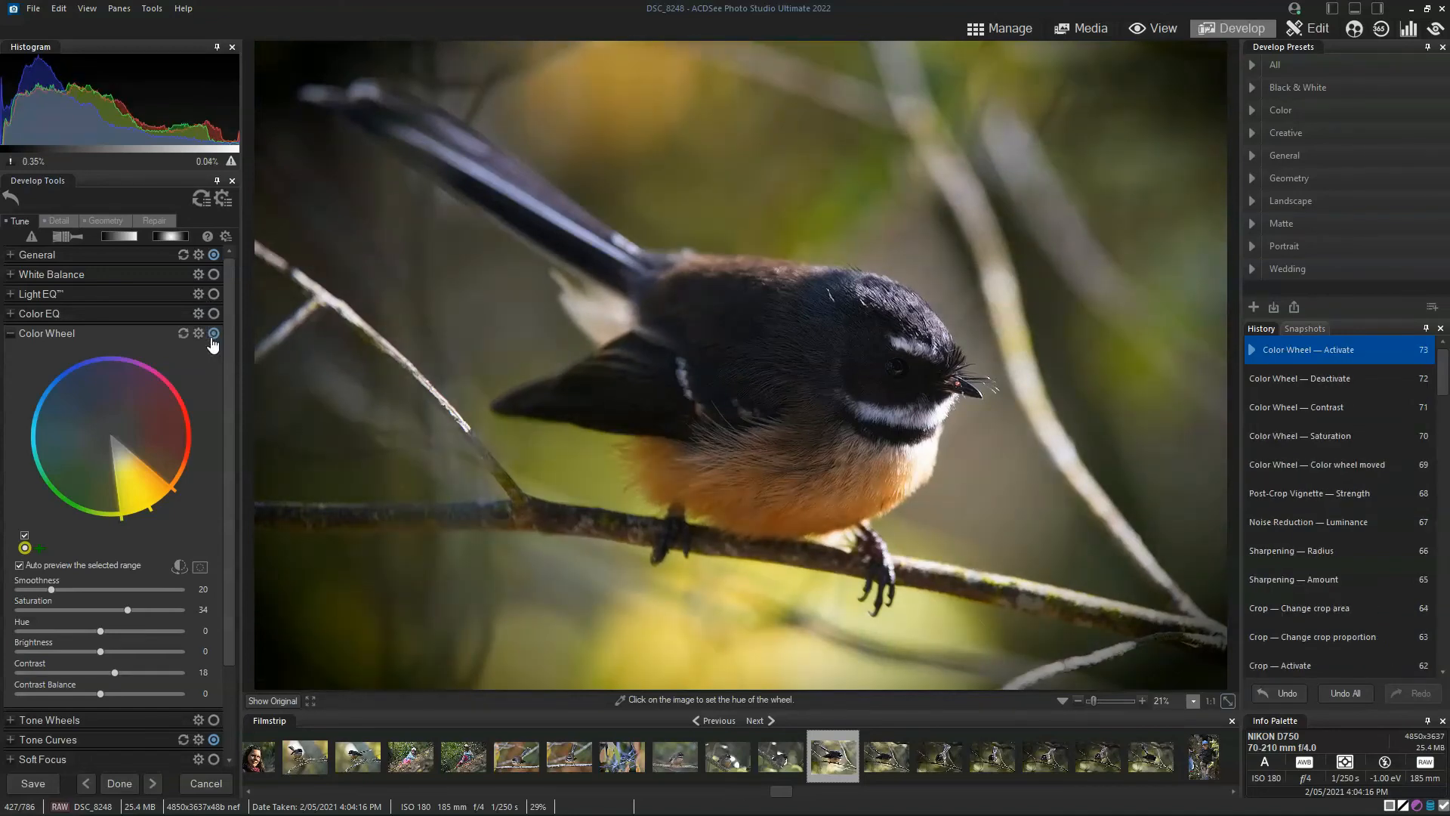